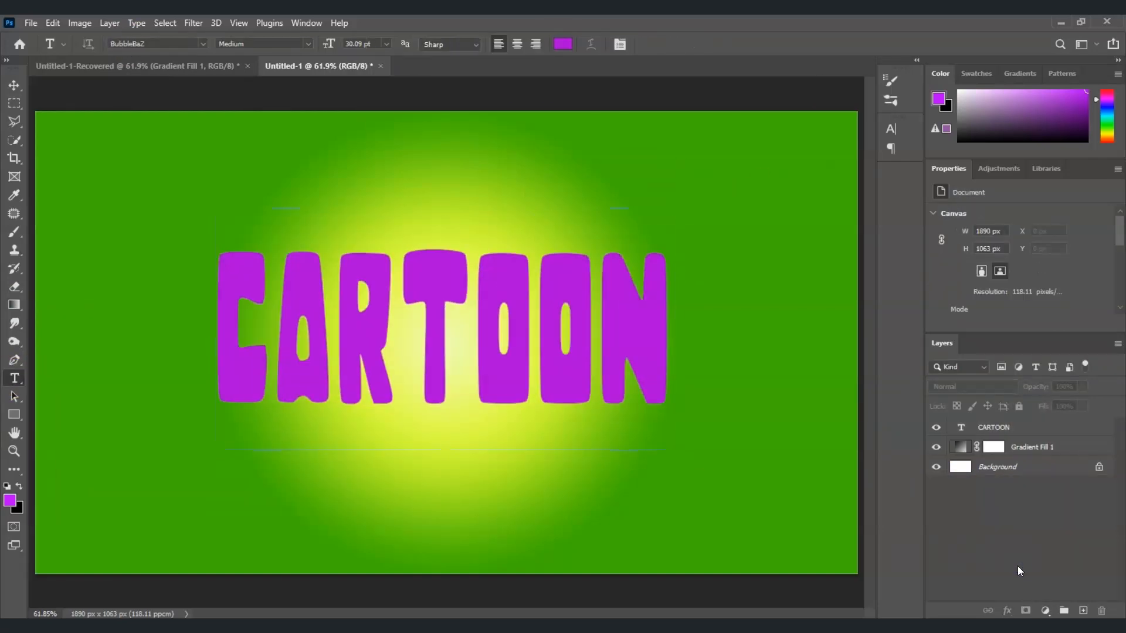
{"action": "left_click", "coordinate": [752, 225]}
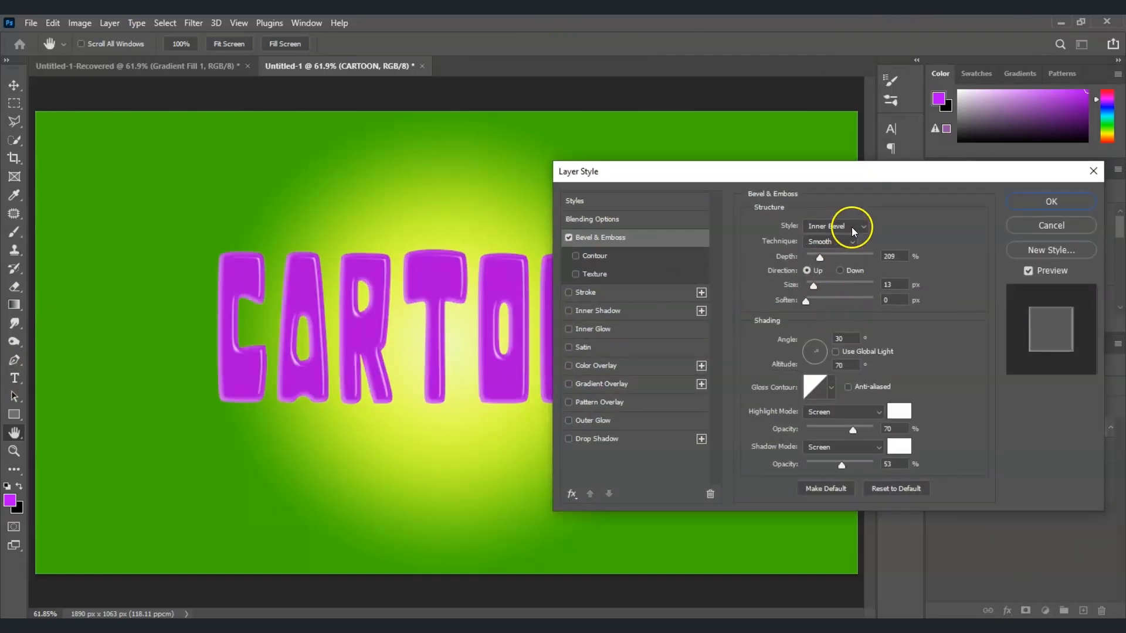
{"action": "left_click", "coordinate": [636, 303]}
{"action": "key", "text": "Return"}
{"action": "key", "text": "ctrl+j"}
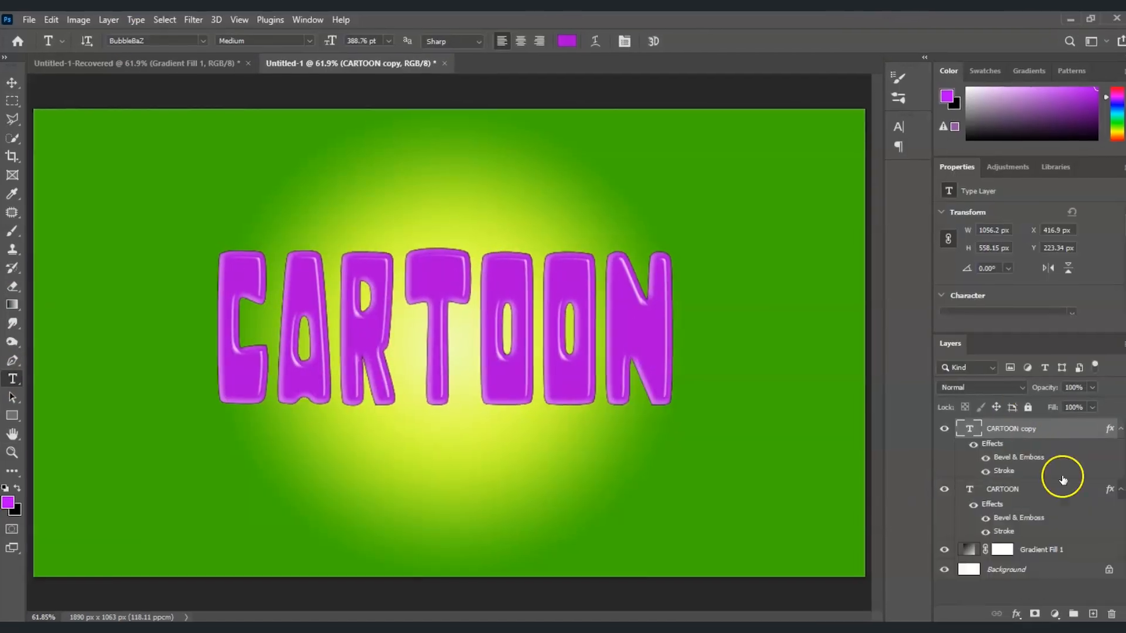
{"action": "double_click", "coordinate": [1063, 429]}
{"action": "left_click", "coordinate": [613, 292]}
{"action": "left_click", "coordinate": [830, 326]}
{"action": "left_click", "coordinate": [272, 442]}
{"action": "left_click", "coordinate": [256, 272]}
{"action": "left_click", "coordinate": [407, 264]}
{"action": "left_click_drag", "start_coordinate": [850, 219], "coordinate": [865, 219]}
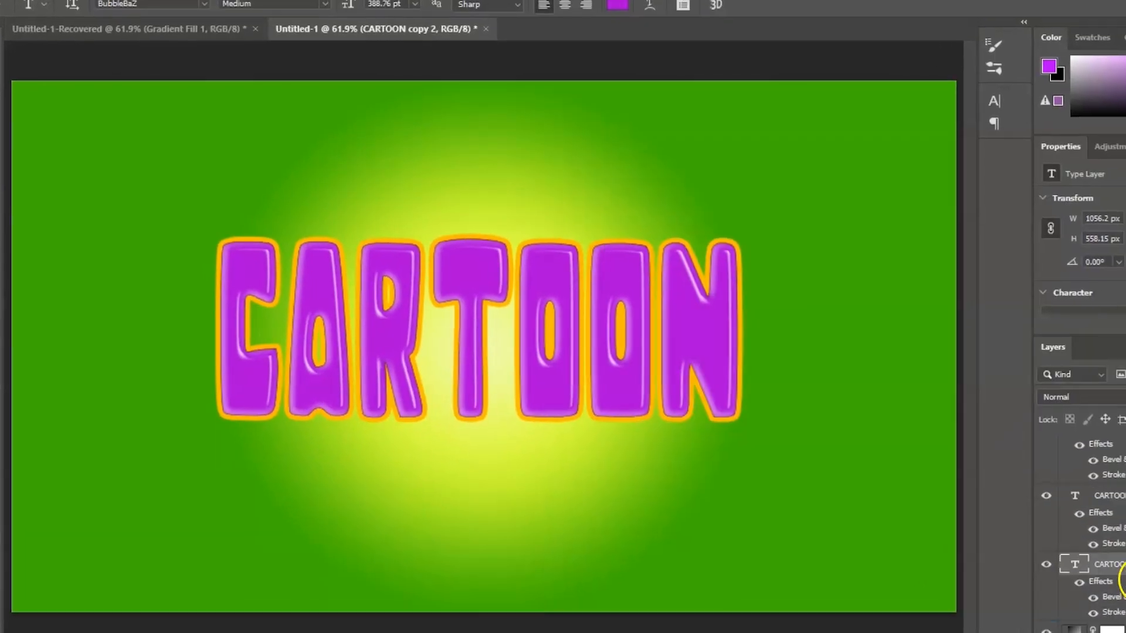
{"action": "key", "text": "ctrl+t"}
{"action": "right_click", "coordinate": [267, 337]}
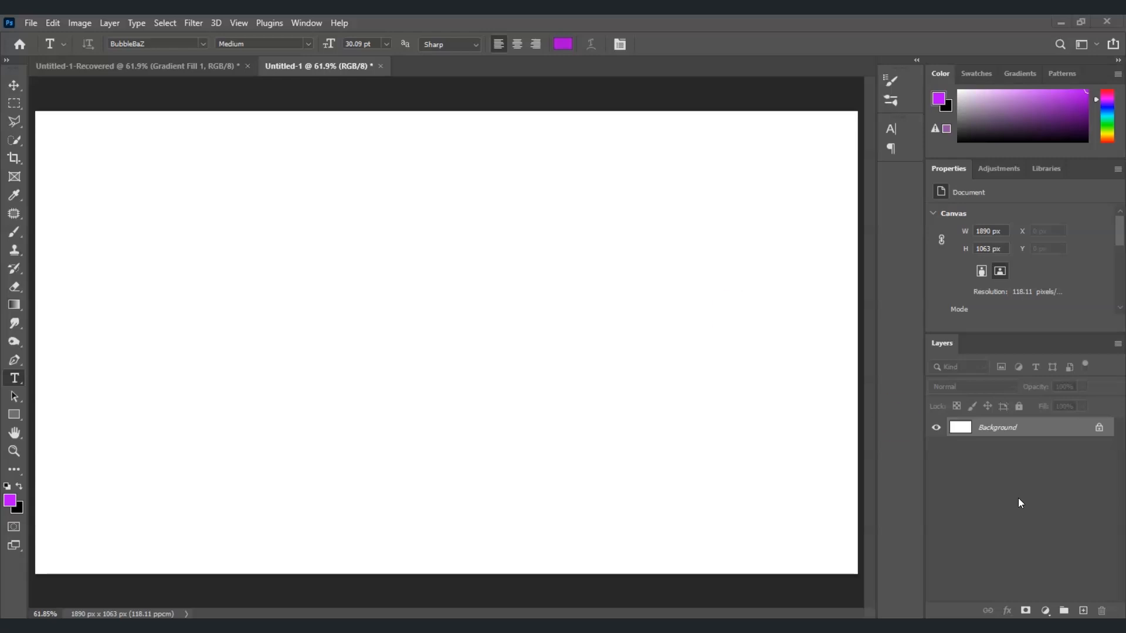
Step: Add a Gradient fill layer above the background and load the Foreground to Background preset from the Basics group
{"action": "left_click", "coordinate": [1045, 612]}
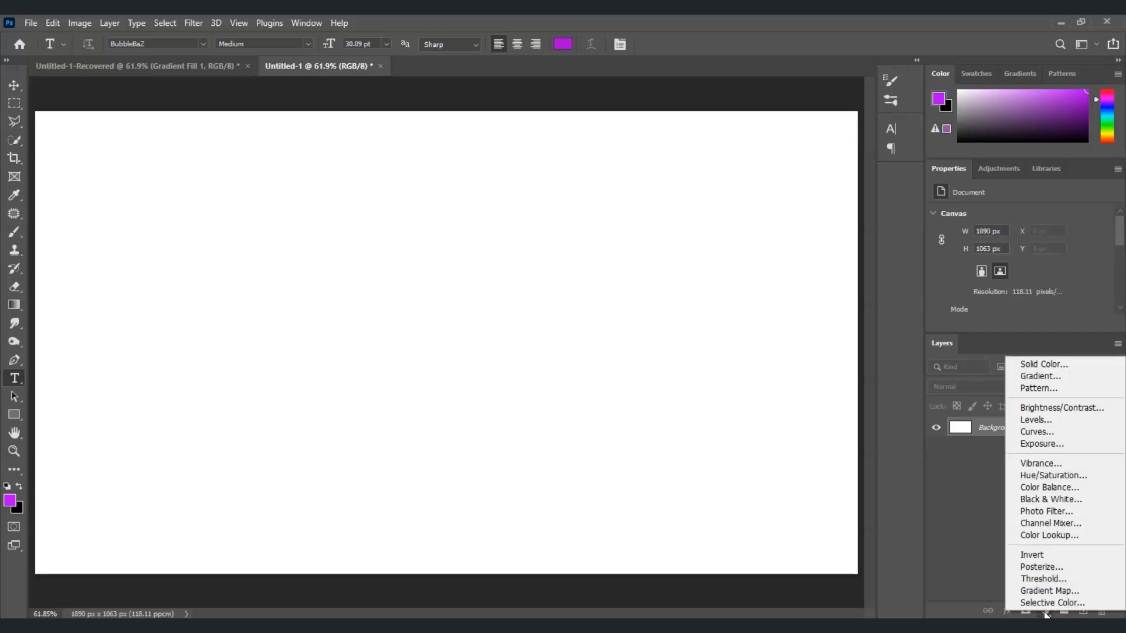
{"action": "left_click", "coordinate": [1060, 383]}
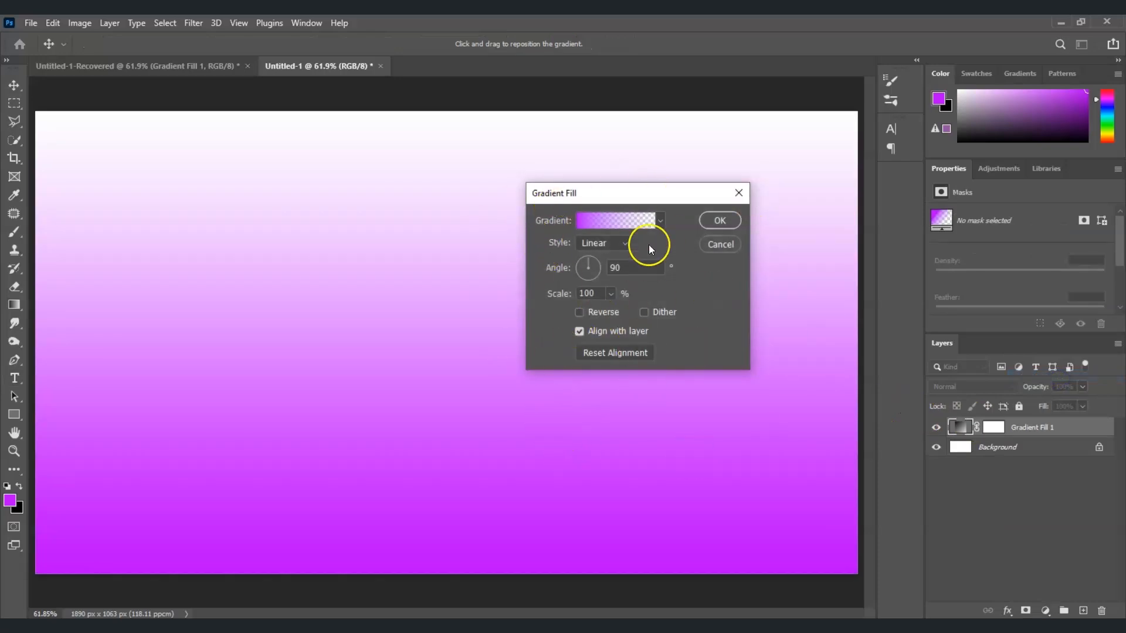
{"action": "left_click_drag", "start_coordinate": [639, 191], "coordinate": [632, 199]}
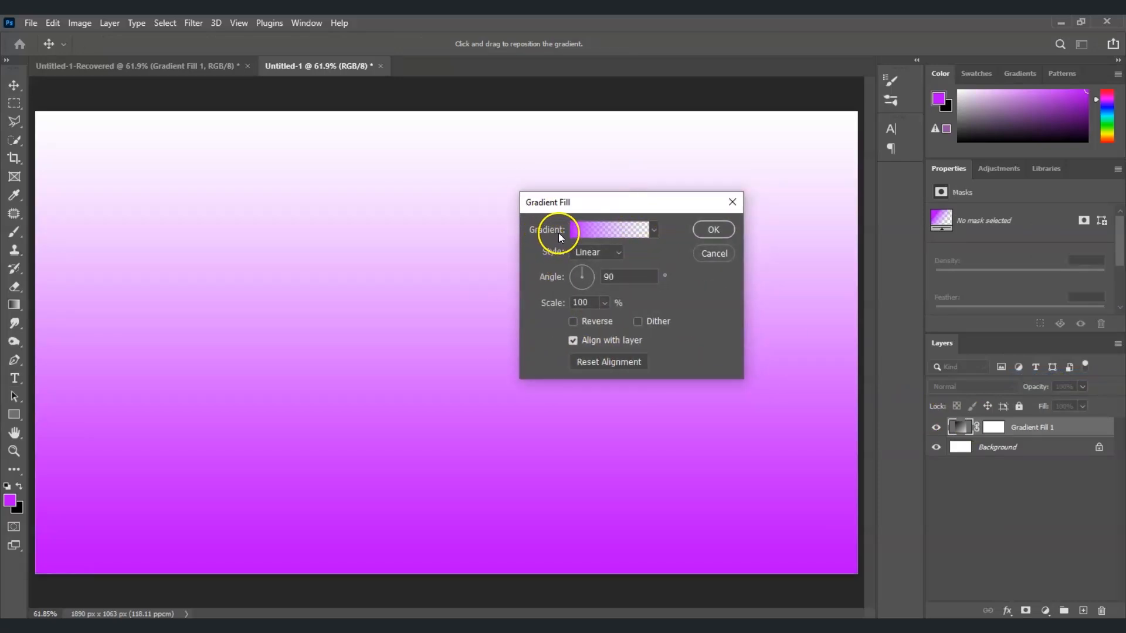
{"action": "left_click", "coordinate": [604, 234]}
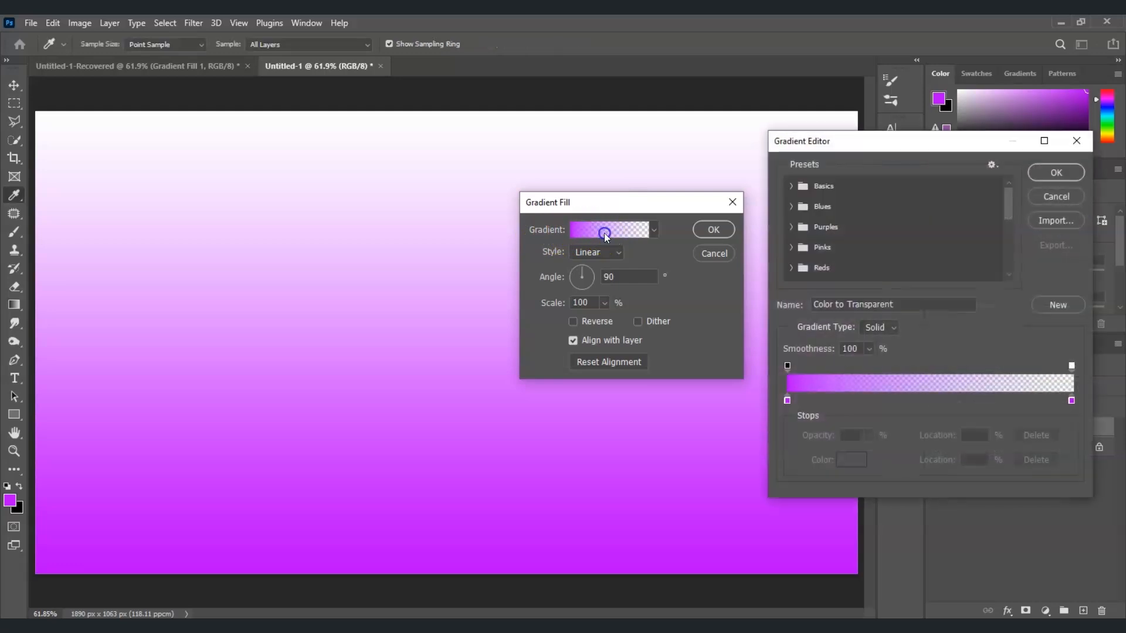
{"action": "left_click_drag", "start_coordinate": [857, 145], "coordinate": [228, 176]}
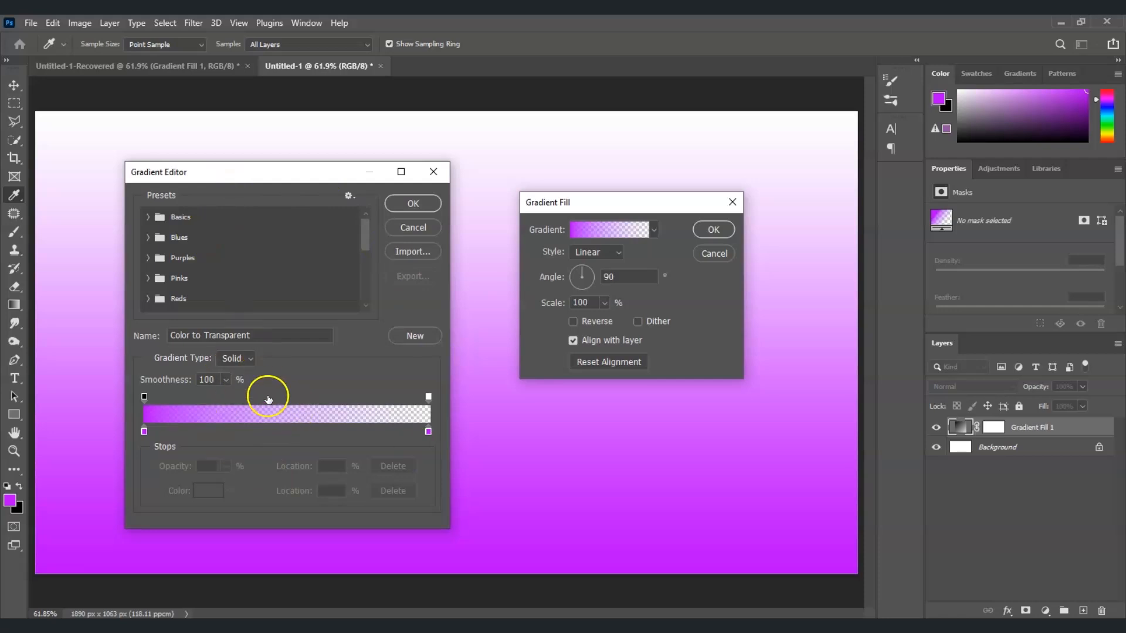
{"action": "left_click", "coordinate": [148, 217]}
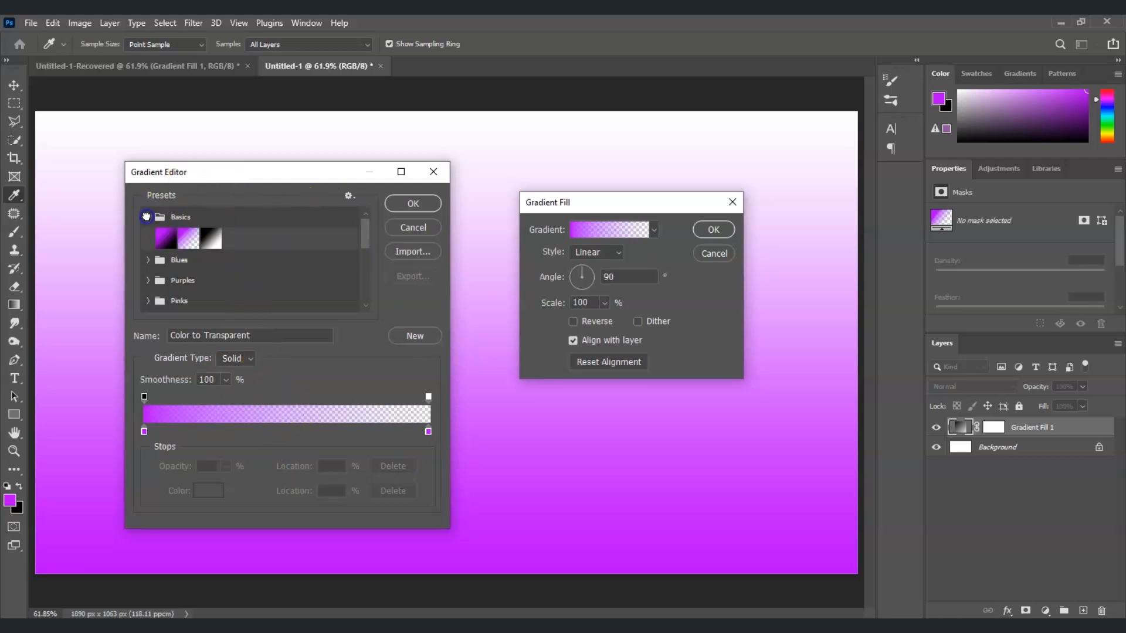
{"action": "left_click", "coordinate": [164, 240]}
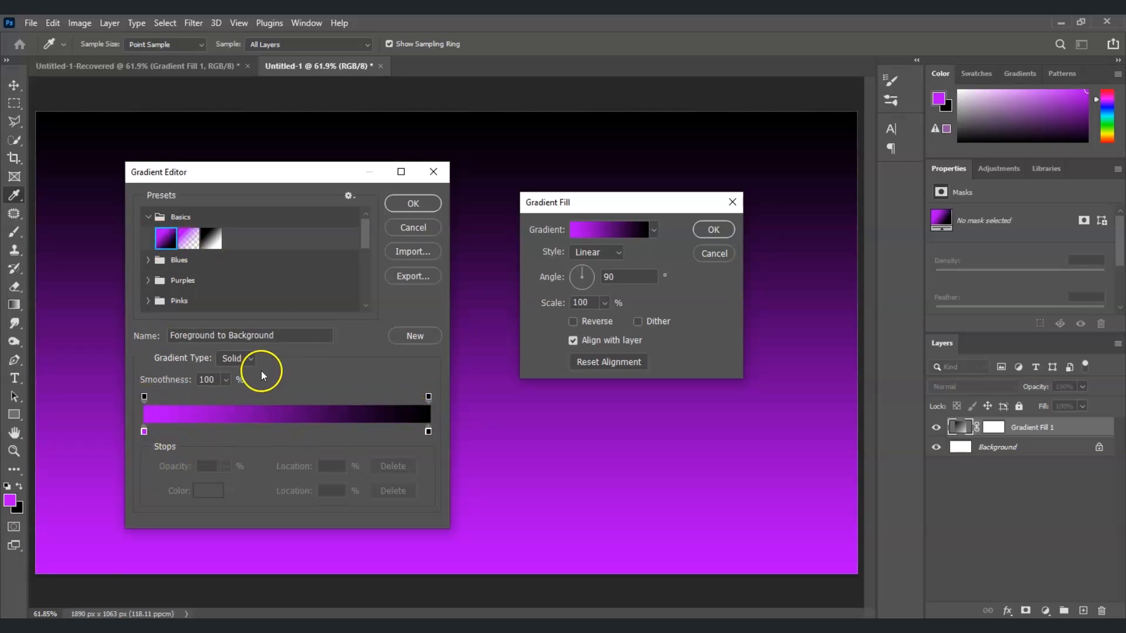
Step: Set the gradient's starting color stop to pale yellow efffaf
{"action": "left_click", "coordinate": [144, 433]}
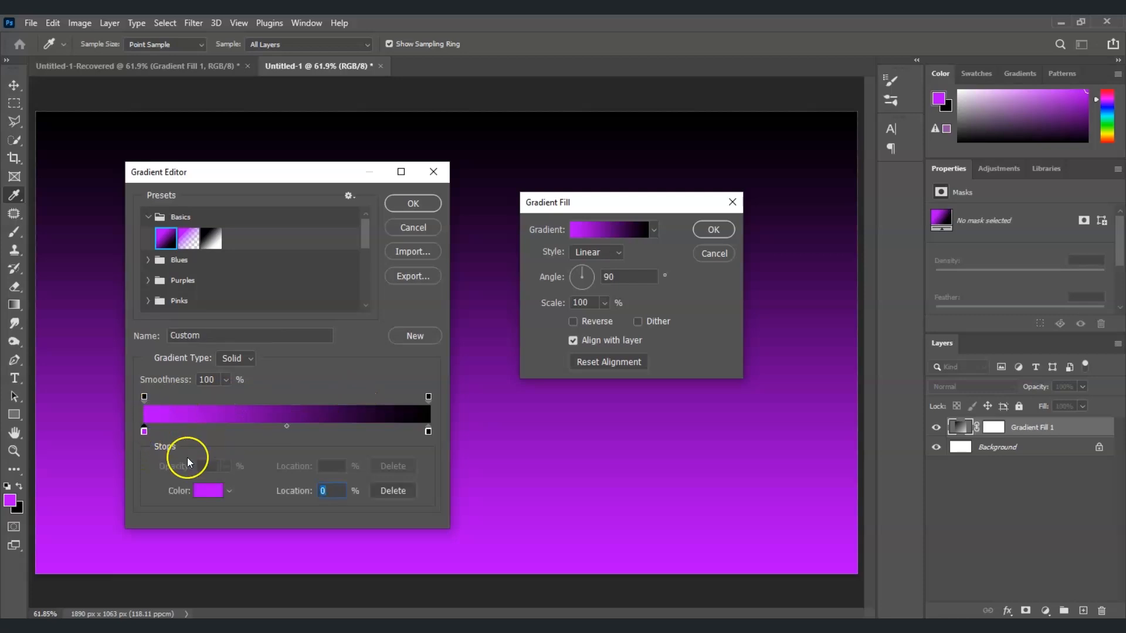
{"action": "left_click", "coordinate": [209, 491]}
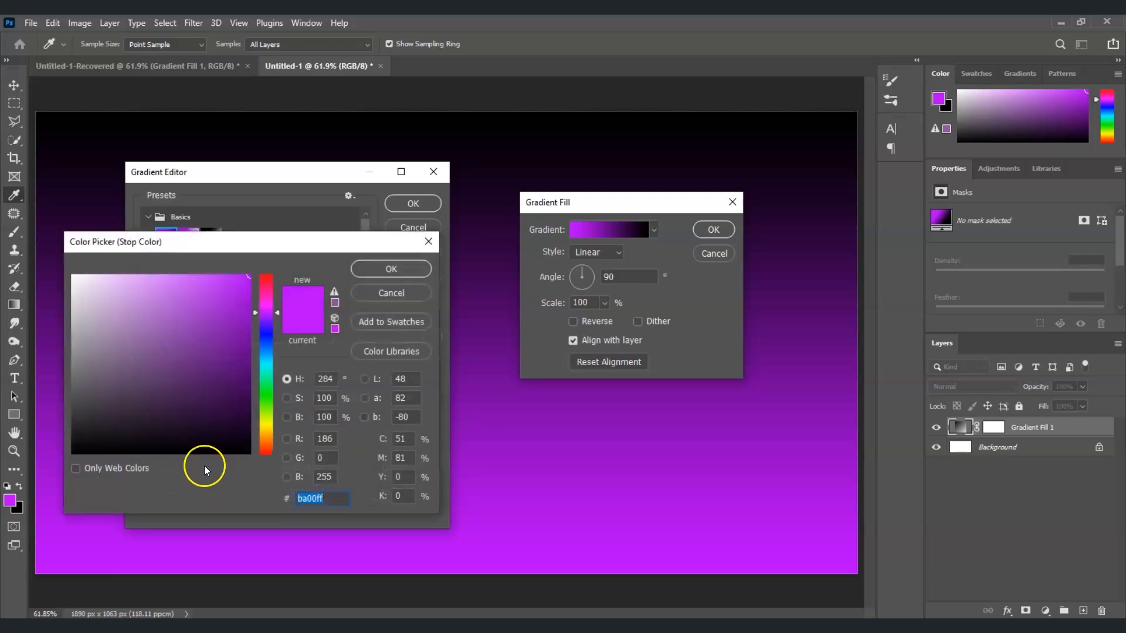
{"action": "left_click", "coordinate": [265, 421]}
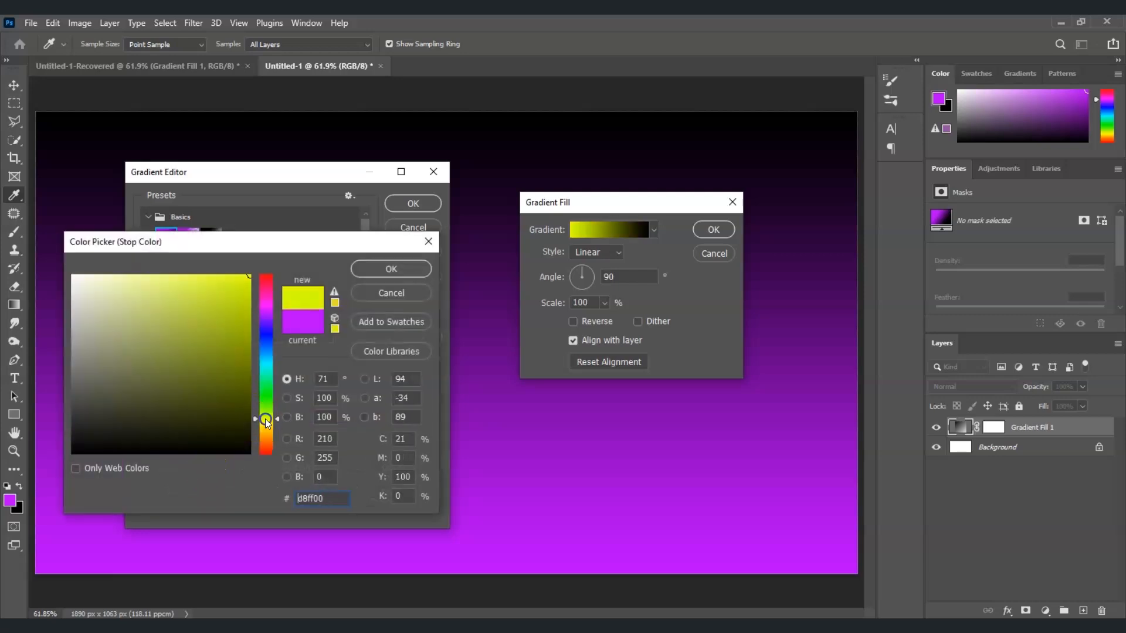
{"action": "left_click", "coordinate": [145, 286]}
{"action": "left_click_drag", "start_coordinate": [145, 286], "coordinate": [128, 269]}
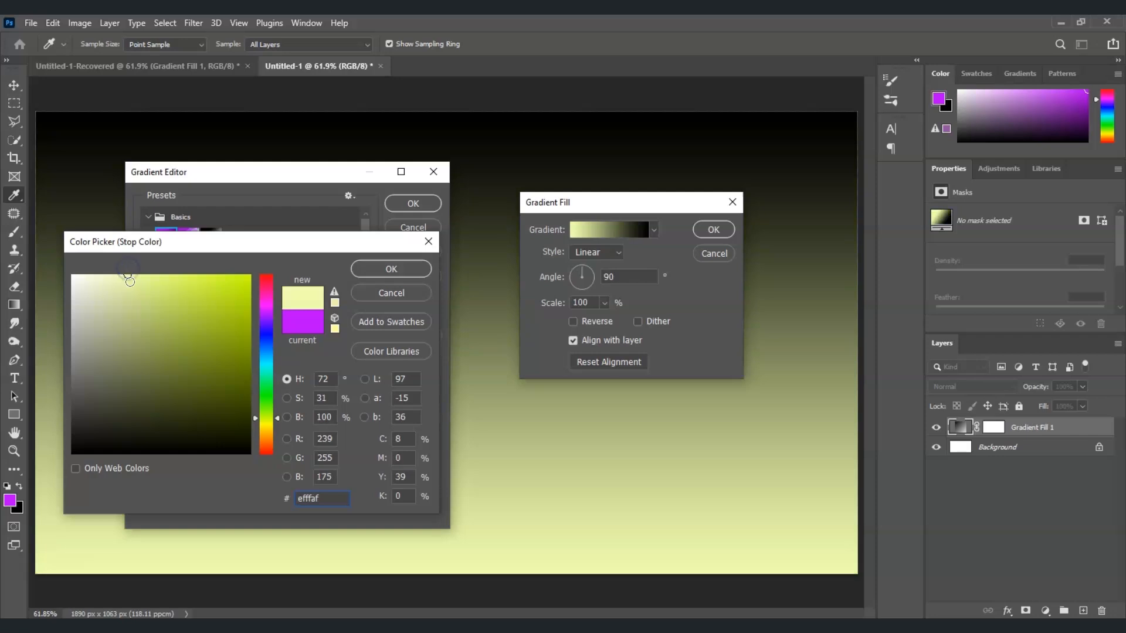
{"action": "left_click", "coordinate": [392, 269]}
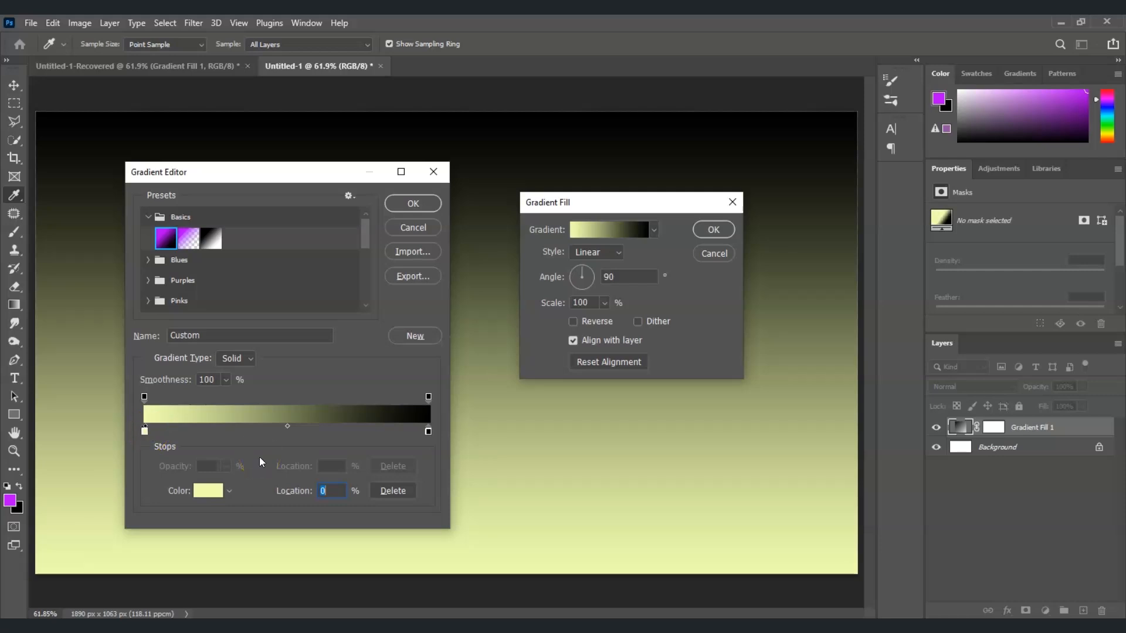
Step: Duplicate the pale yellow stop to location 46% and recolor the copy lime yellow d4fb38
{"action": "left_click_drag", "start_coordinate": [144, 431], "coordinate": [275, 429]}
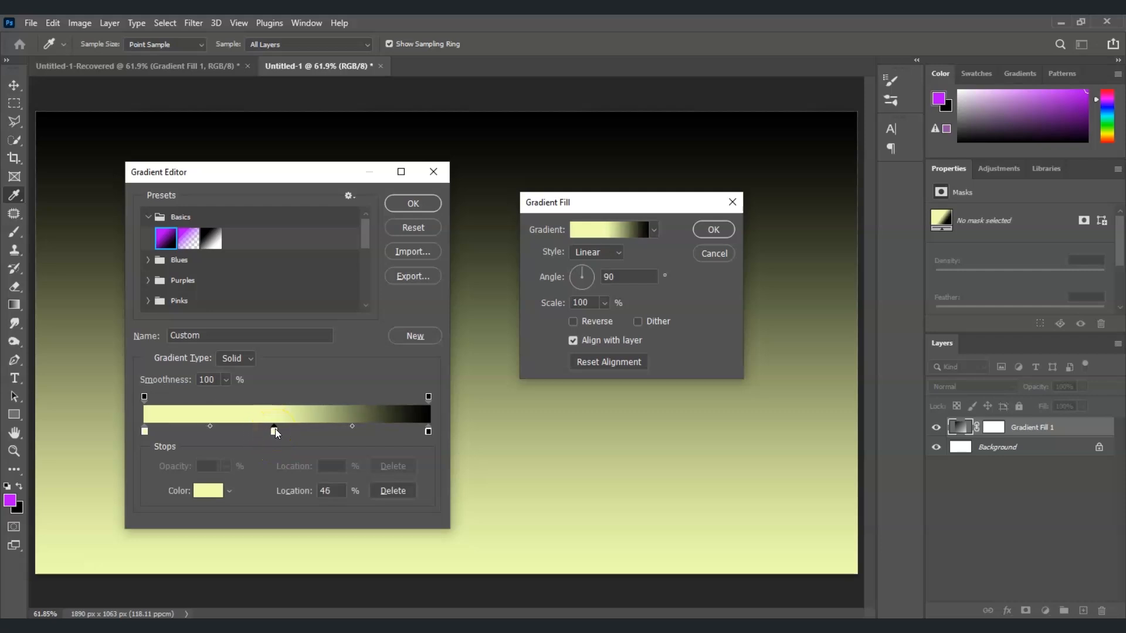
{"action": "left_click_drag", "start_coordinate": [275, 429], "coordinate": [275, 429]}
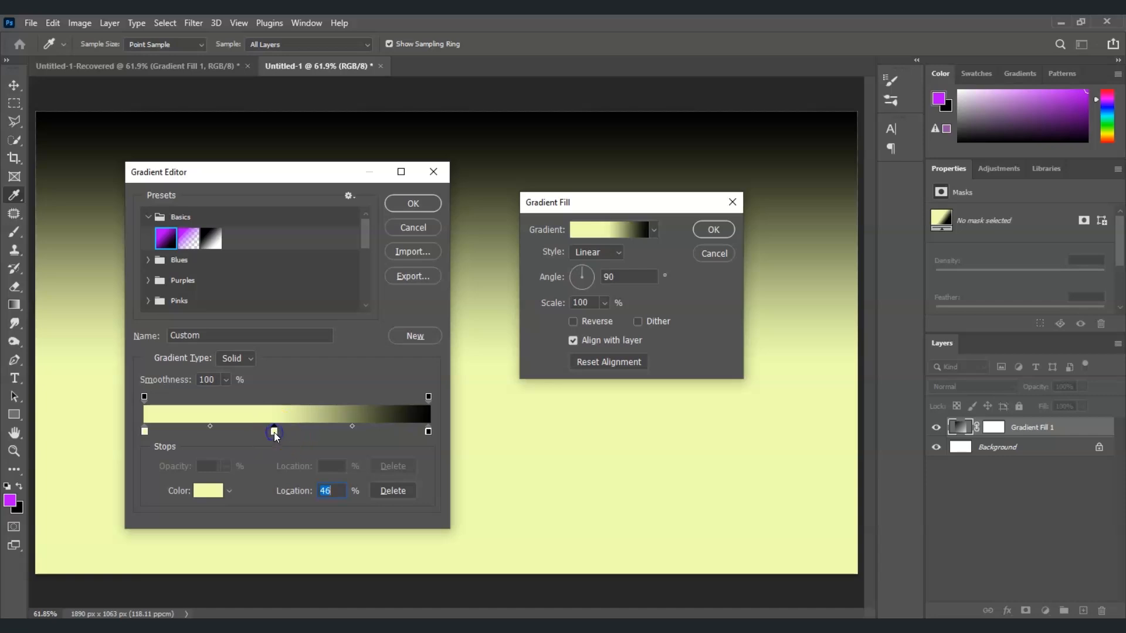
{"action": "left_click", "coordinate": [221, 490]}
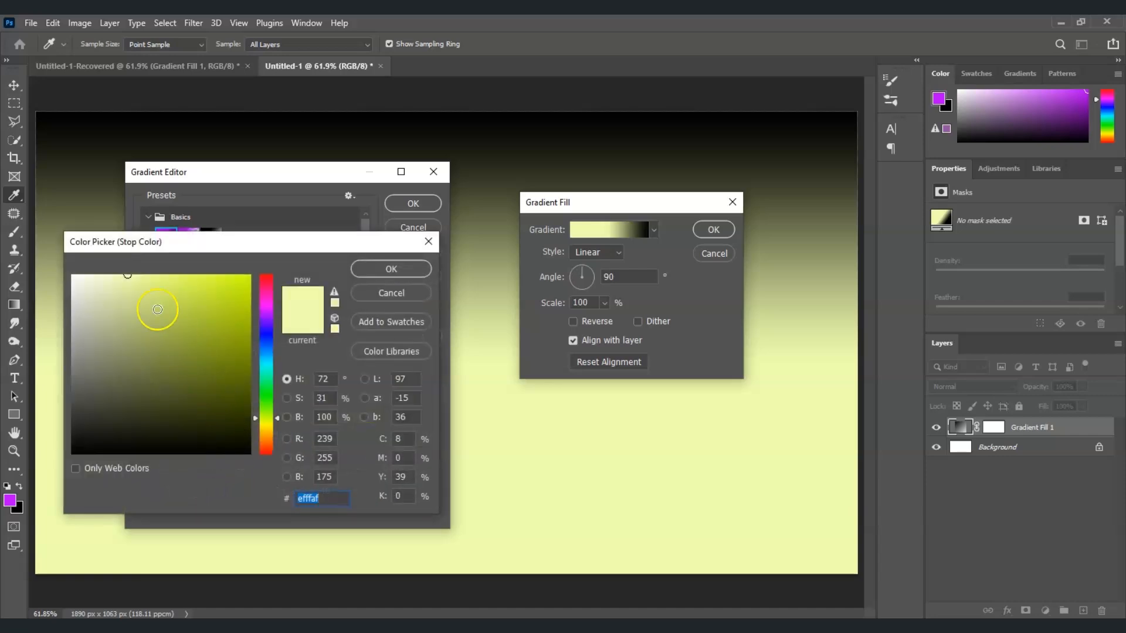
{"action": "left_click", "coordinate": [166, 286]}
{"action": "left_click_drag", "start_coordinate": [166, 285], "coordinate": [187, 280]}
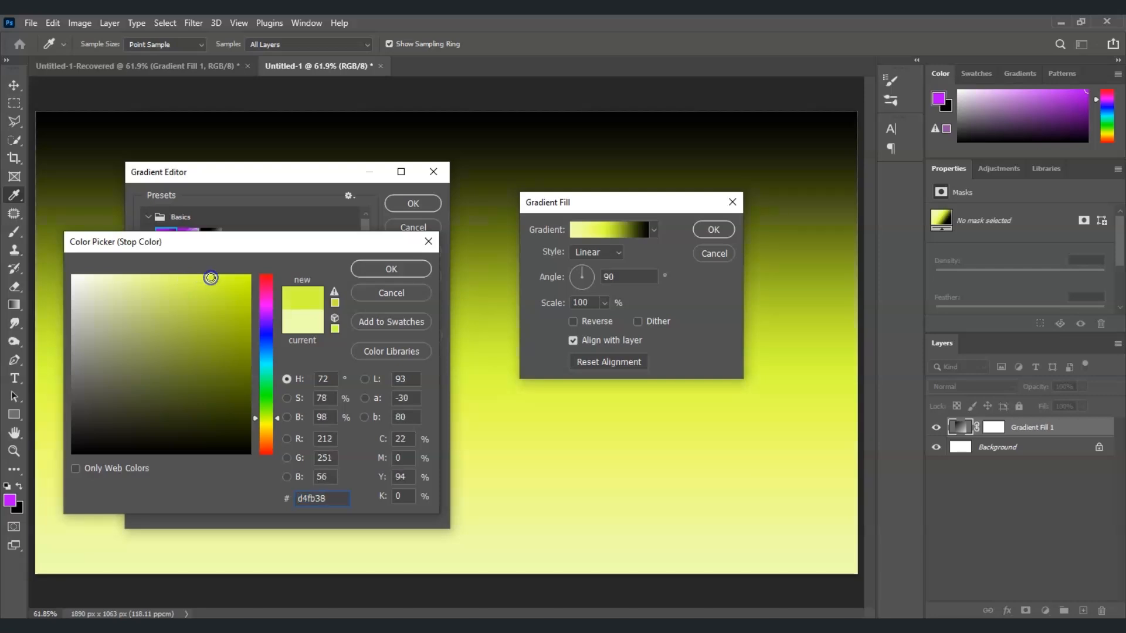
{"action": "left_click", "coordinate": [403, 268]}
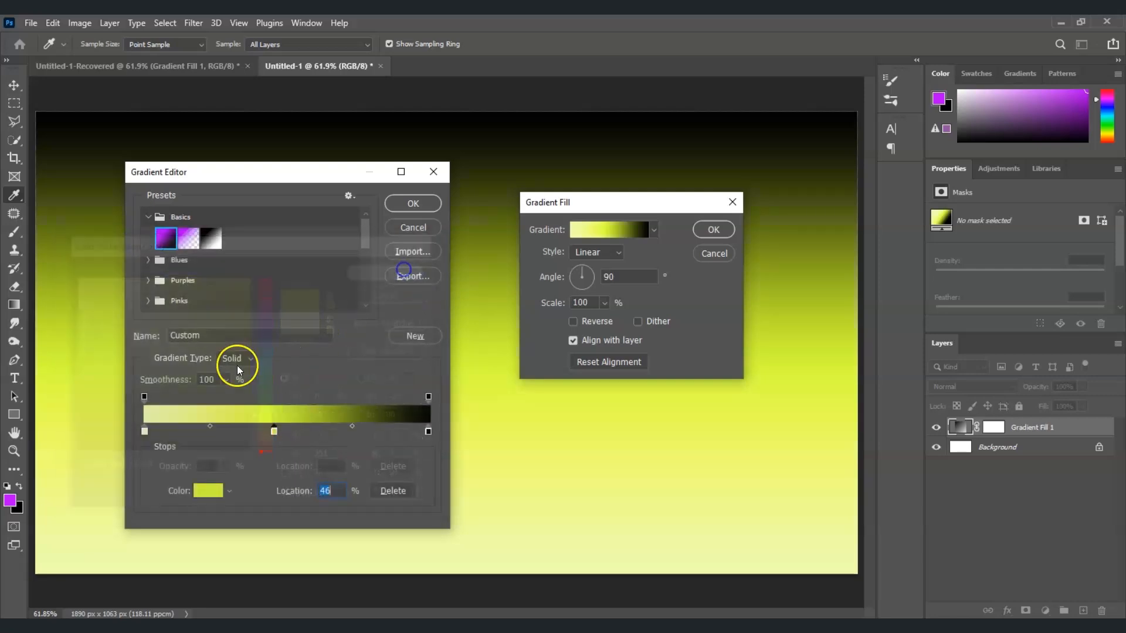
Step: Set the gradient's end color stop to green 3eb000 and accept the edited gradient
{"action": "left_click", "coordinate": [429, 431]}
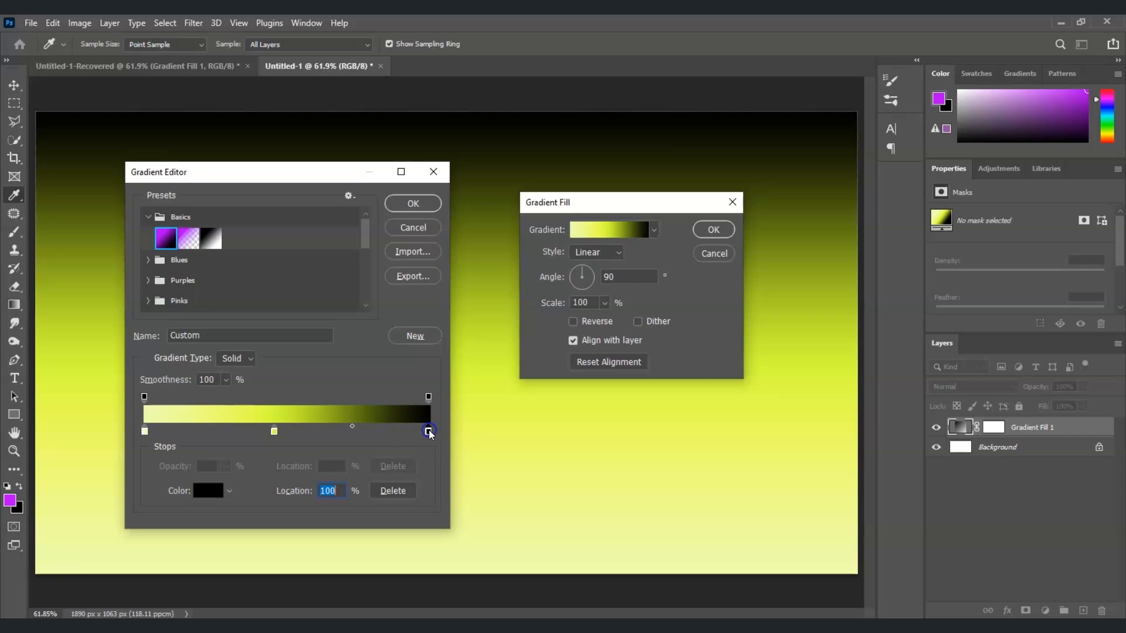
{"action": "left_click", "coordinate": [193, 502]}
{"action": "left_click_drag", "start_coordinate": [267, 449], "coordinate": [270, 404]}
{"action": "mouse_move", "coordinate": [243, 306]}
{"action": "left_mouse_down"}
{"action": "mouse_move", "coordinate": [246, 297]}
{"action": "mouse_move", "coordinate": [271, 340]}
{"action": "mouse_move", "coordinate": [281, 329]}
{"action": "left_mouse_up"}
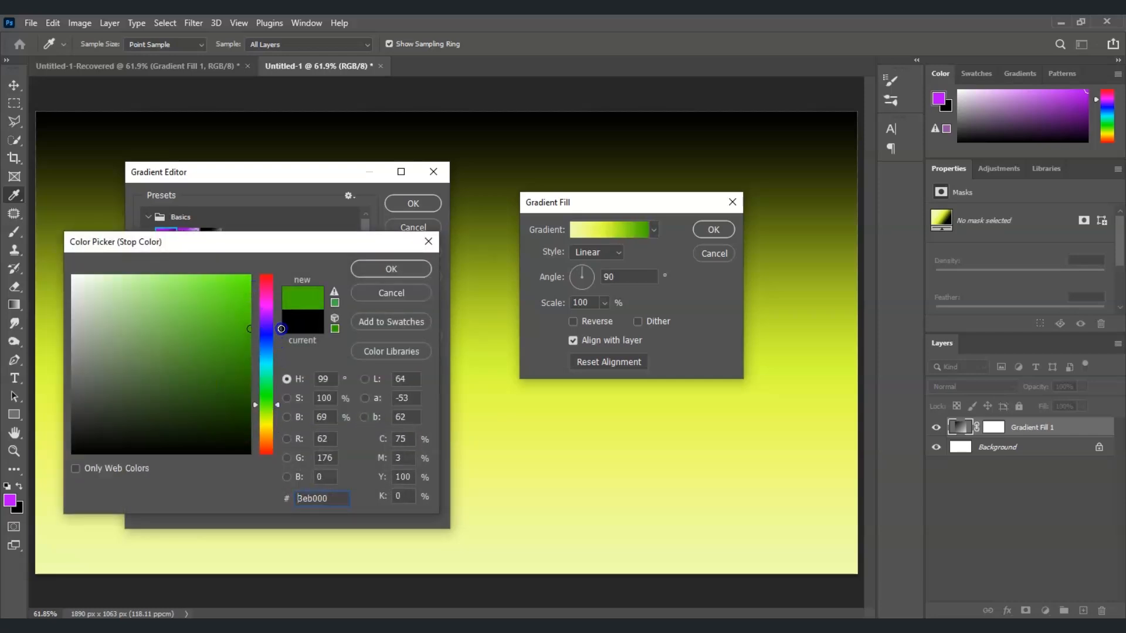
{"action": "left_click", "coordinate": [399, 269]}
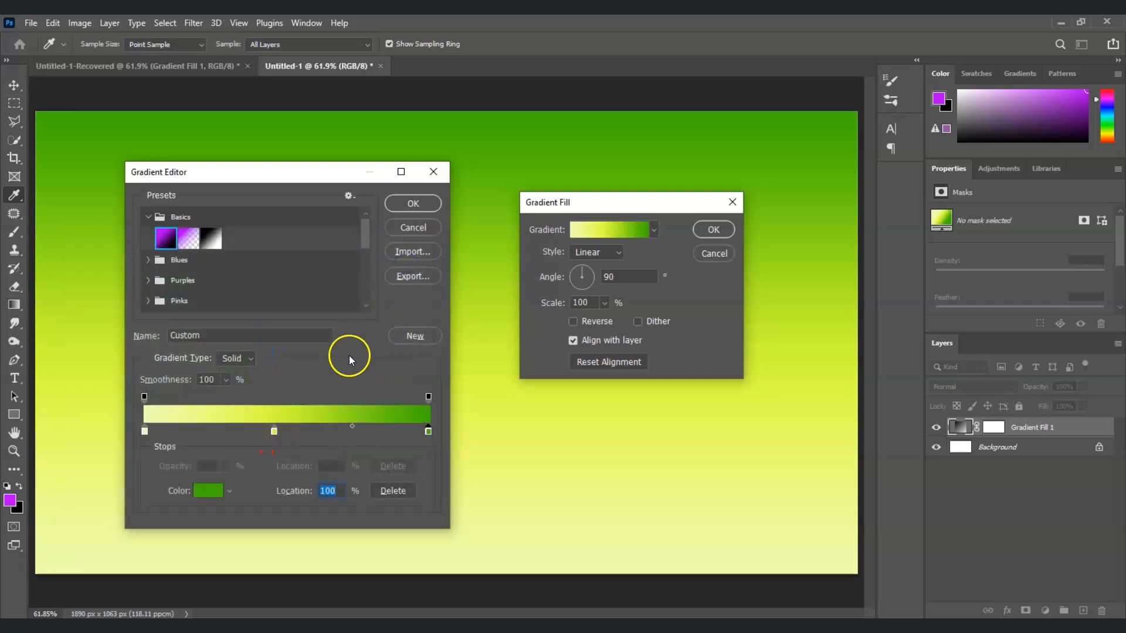
{"action": "left_click", "coordinate": [413, 205]}
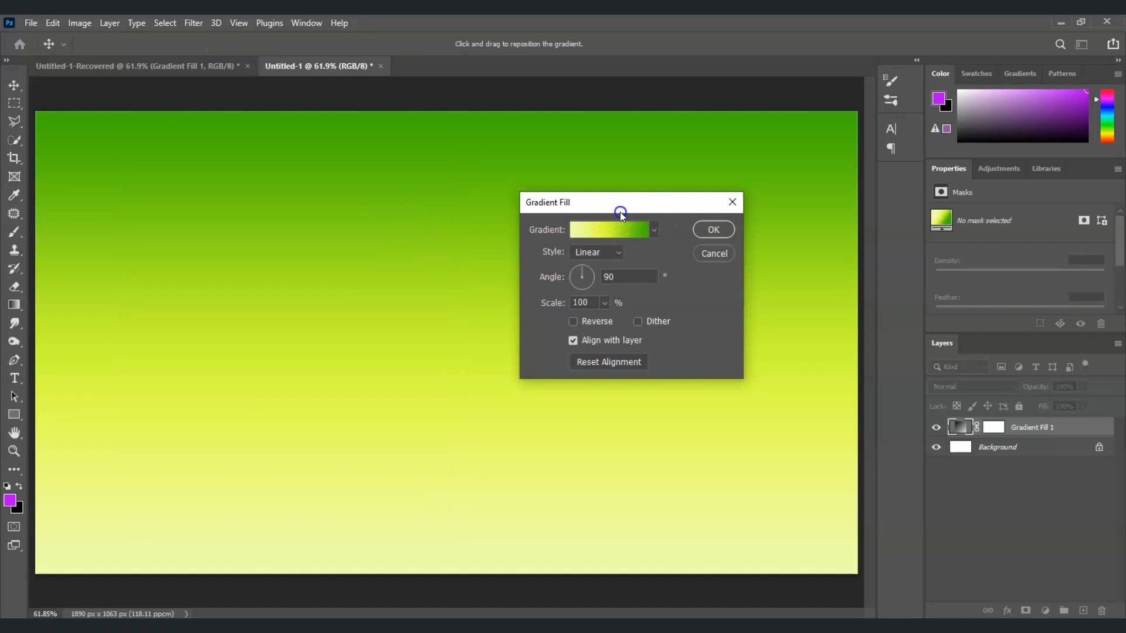
Step: Change the gradient fill style to Radial and apply the fill
{"action": "left_click_drag", "start_coordinate": [620, 212], "coordinate": [616, 215]}
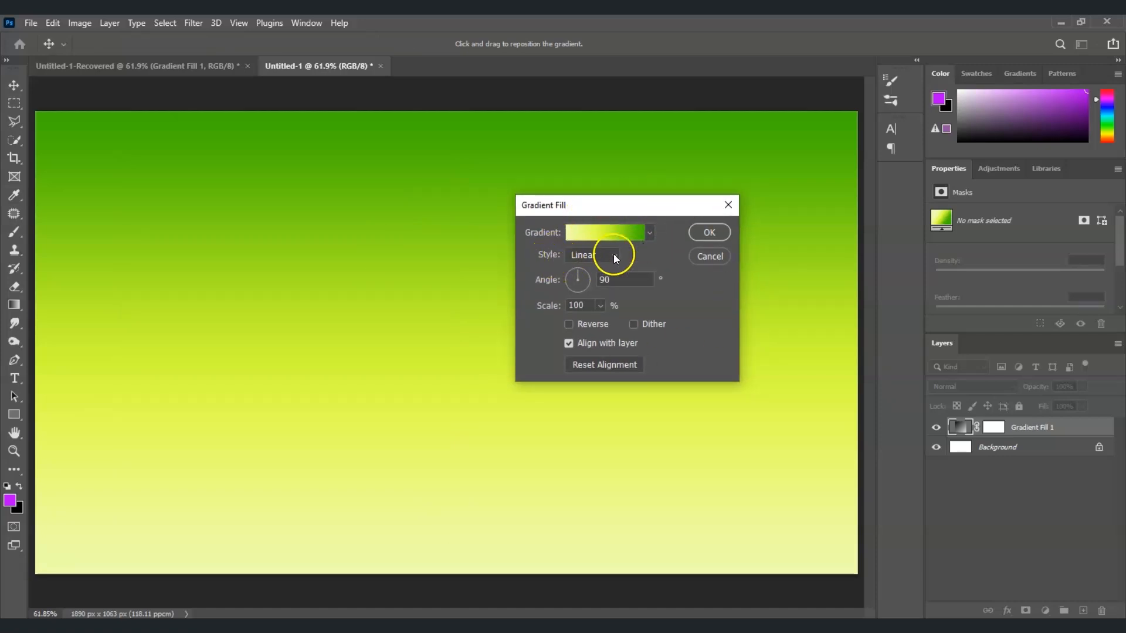
{"action": "left_click", "coordinate": [614, 256]}
{"action": "left_click", "coordinate": [614, 280]}
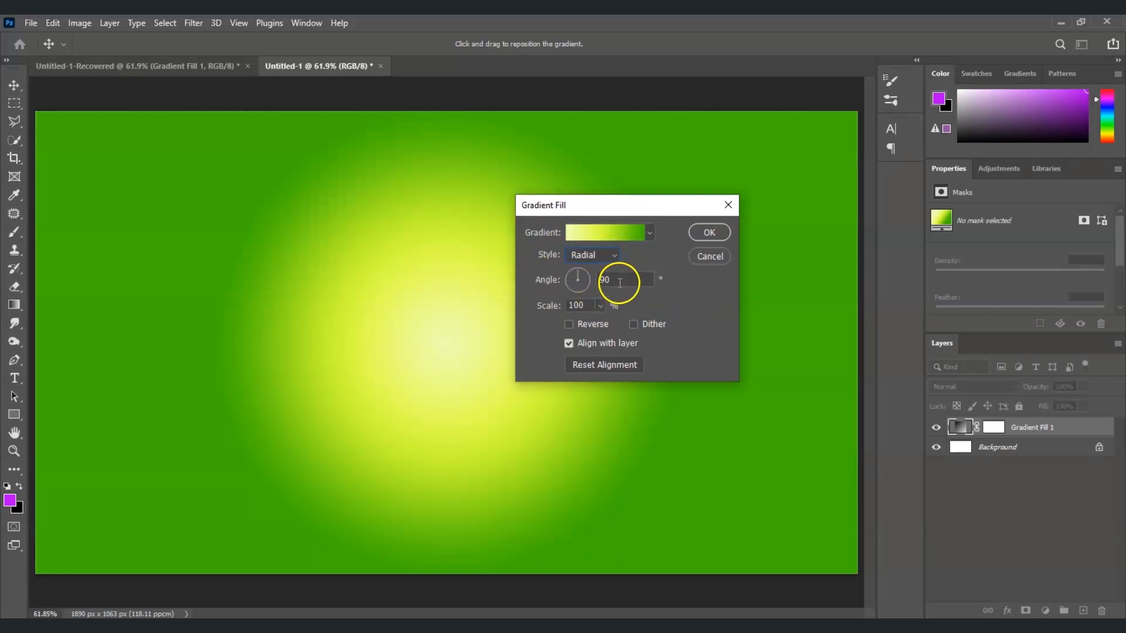
{"action": "left_click", "coordinate": [711, 234]}
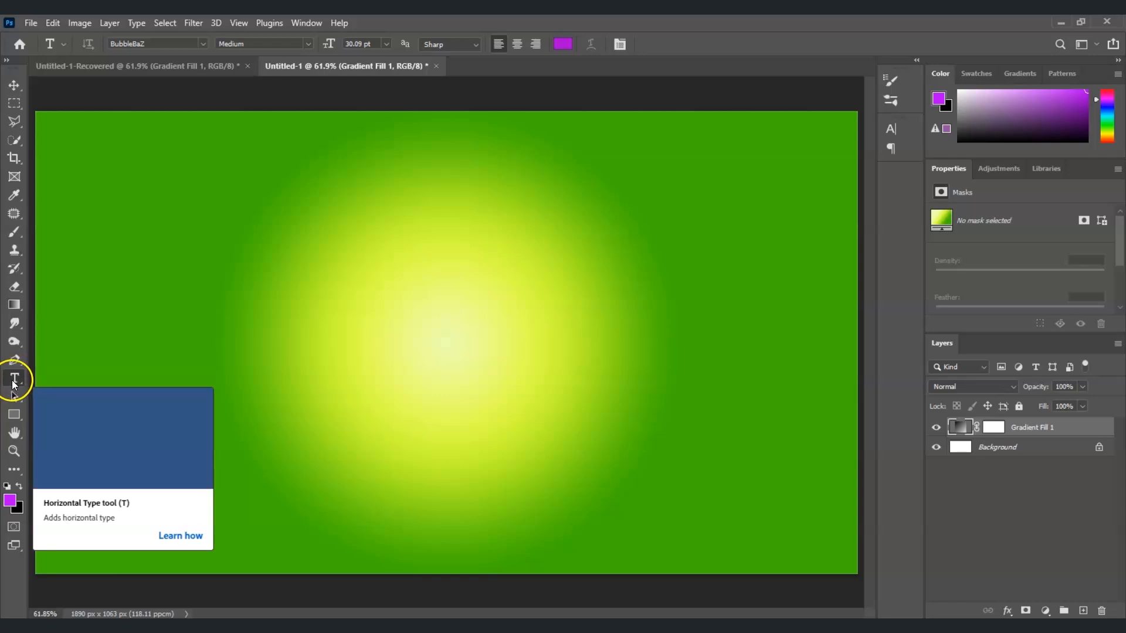
Step: Add the horizontal text "CARTOON" just above and beside the center of the radial gradient
{"action": "left_click", "coordinate": [363, 300]}
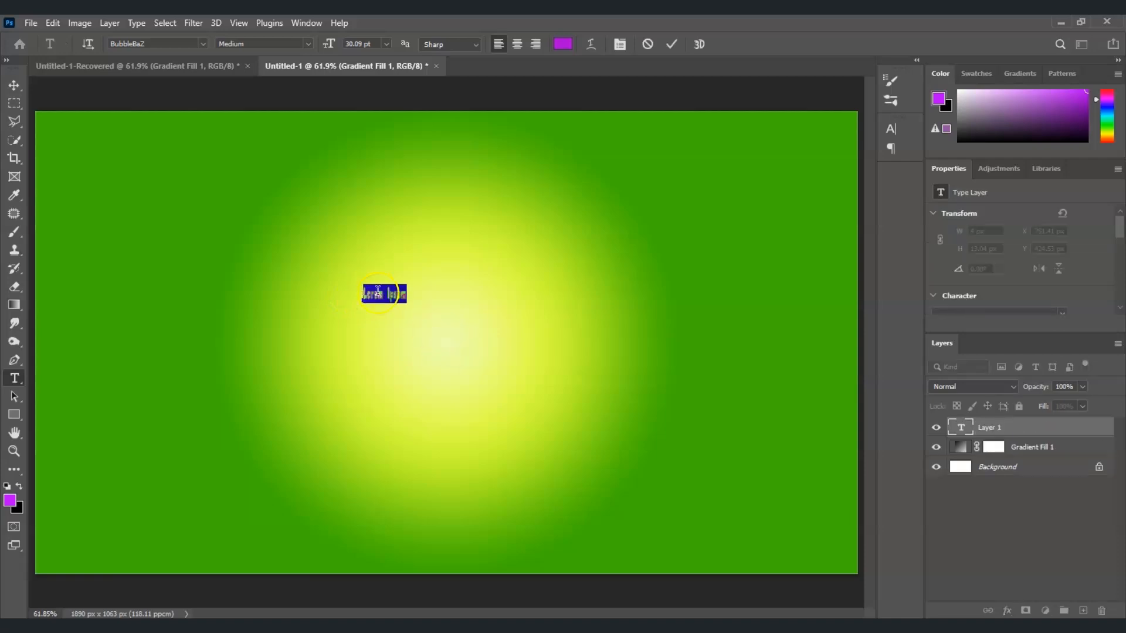
{"action": "key", "text": "Left"}
{"action": "type", "text": "CARTOON"}
{"action": "key", "text": "ctrl+Return"}
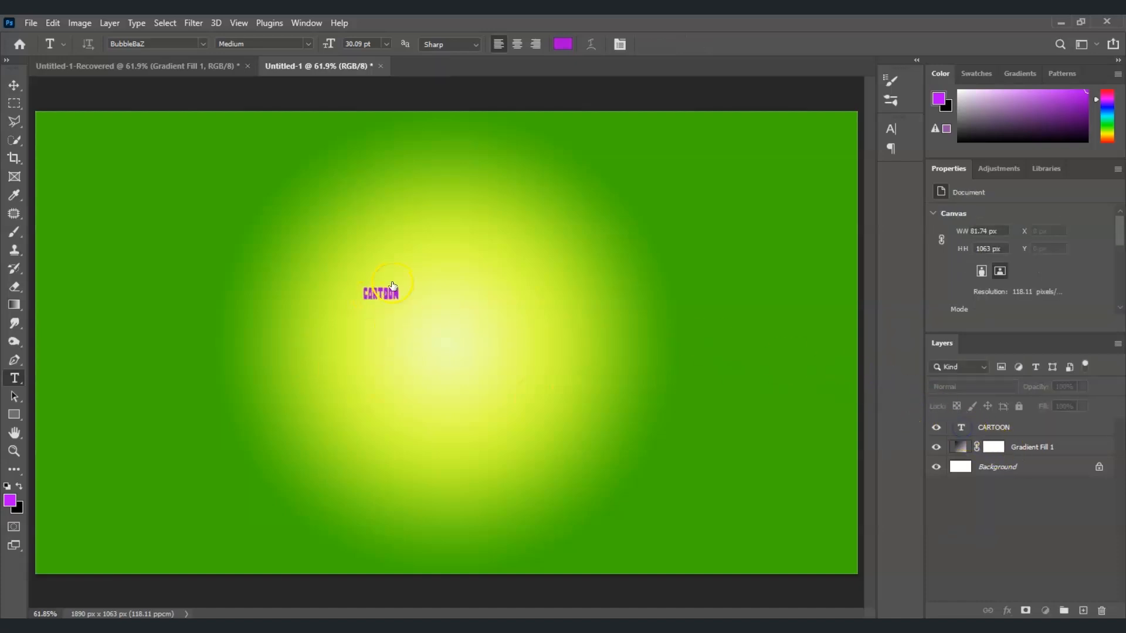
Step: Set the CARTOON text color to purple aa03da and reselect its text layer
{"action": "double_click", "coordinate": [960, 428]}
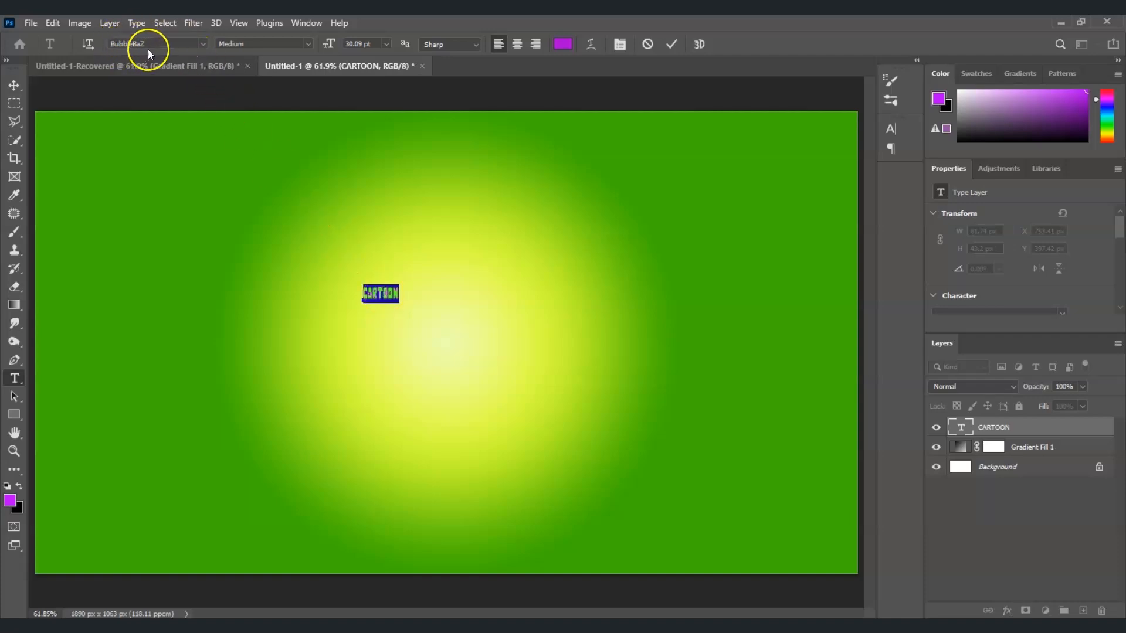
{"action": "left_click", "coordinate": [561, 44]}
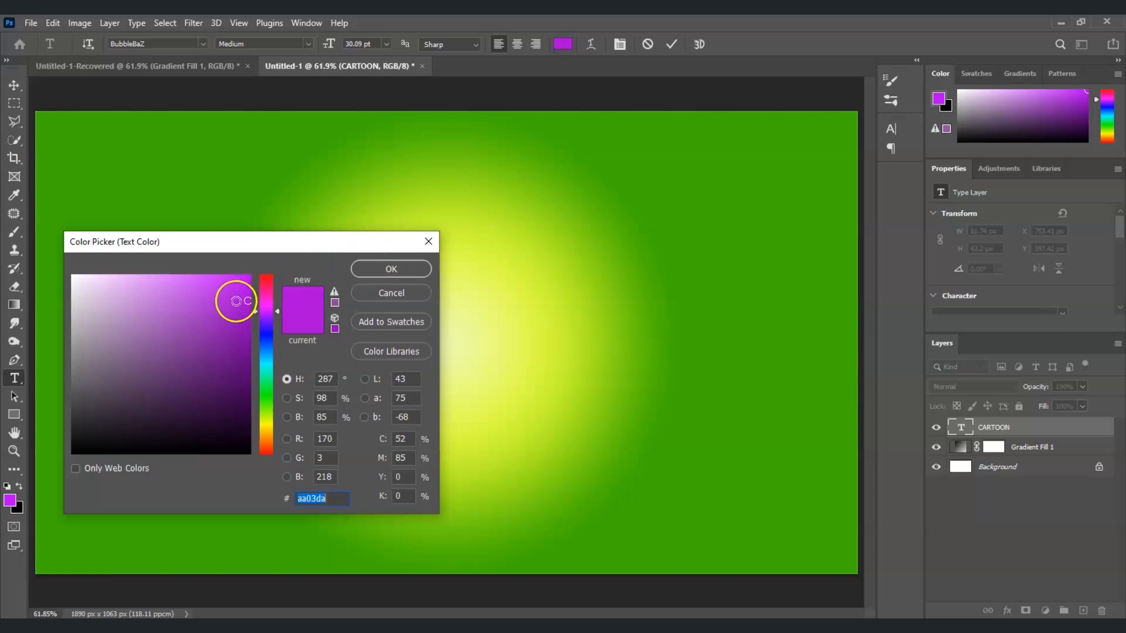
{"action": "left_click", "coordinate": [423, 269]}
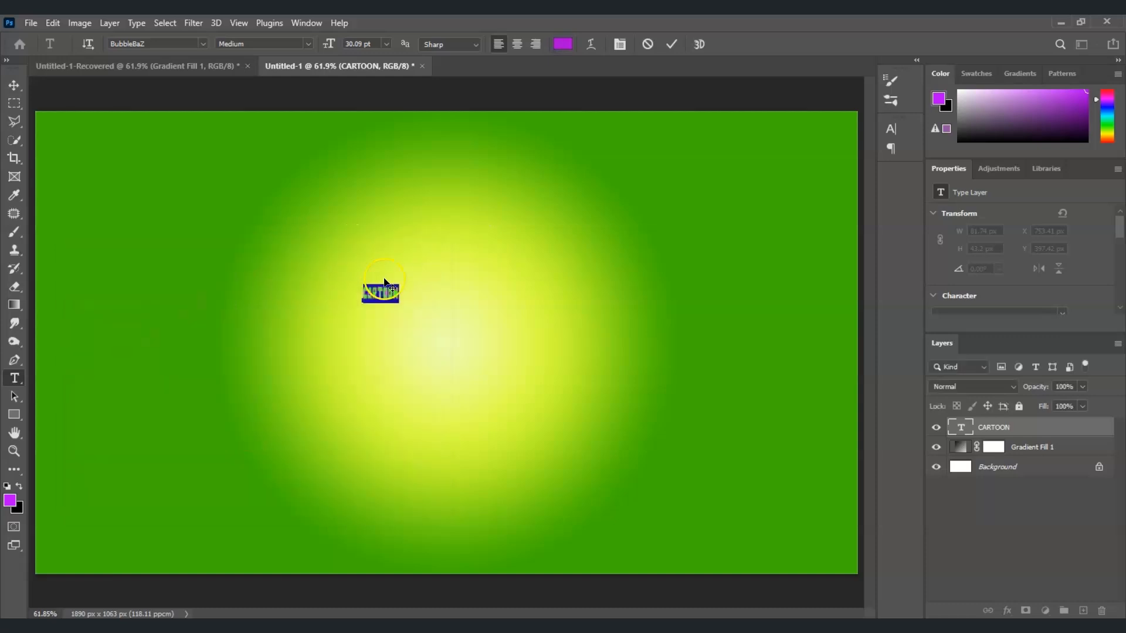
{"action": "left_click", "coordinate": [997, 519]}
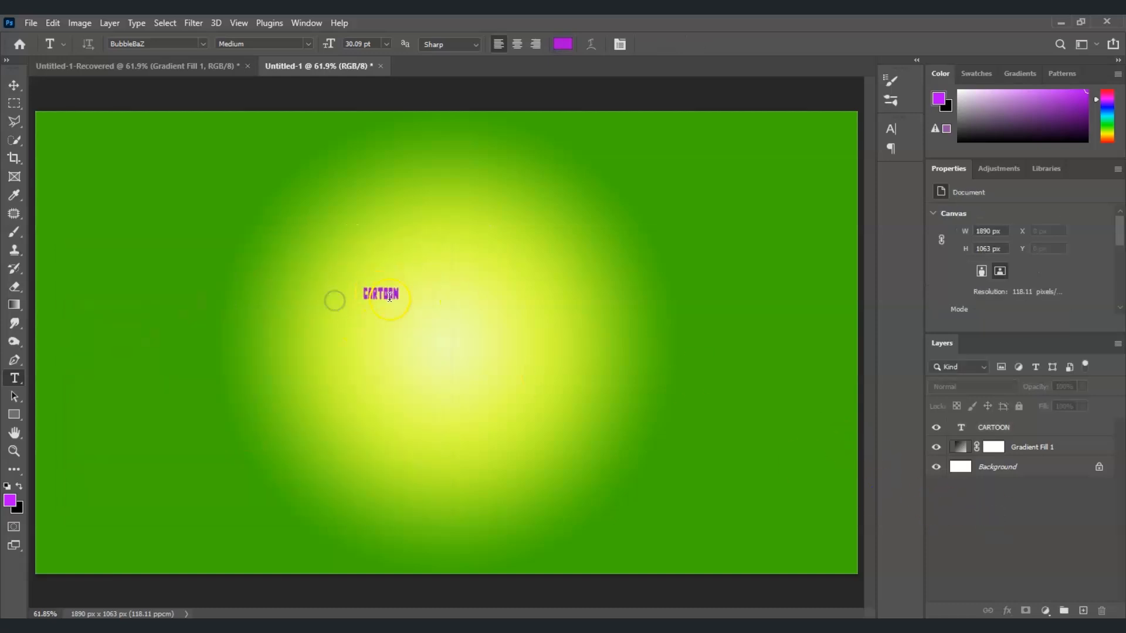
{"action": "left_click", "coordinate": [1033, 428]}
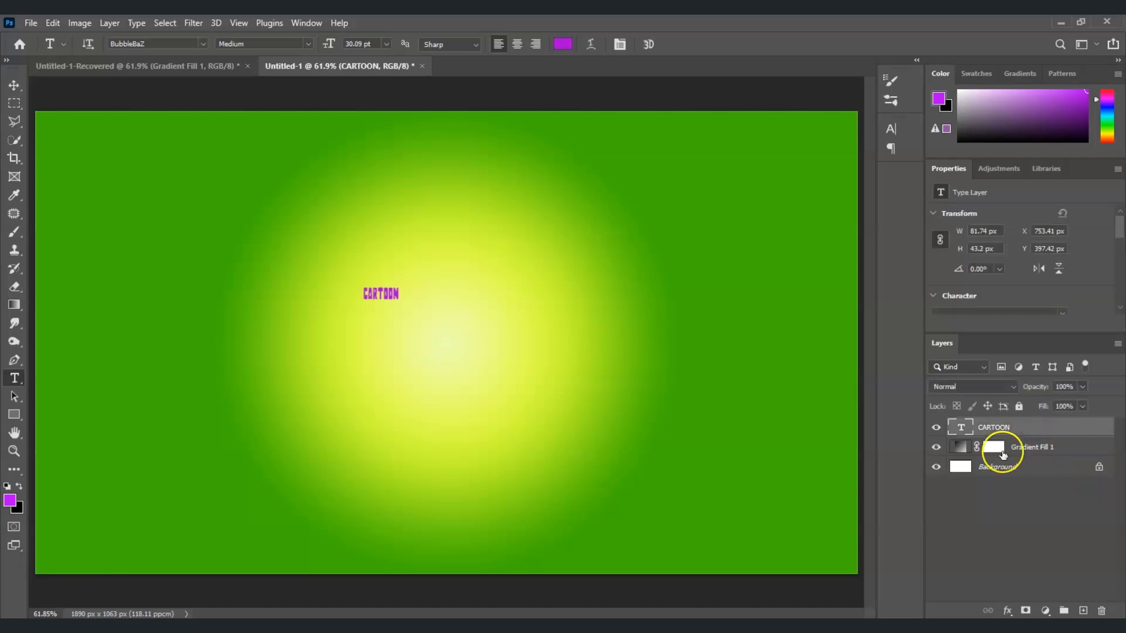
Step: Scale the CARTOON text up proportionally to about 1292%, center it over the radial gradient, and commit the transform
{"action": "key", "text": "ctrl+t"}
{"action": "left_click_drag", "start_coordinate": [398, 285], "coordinate": [757, 177]}
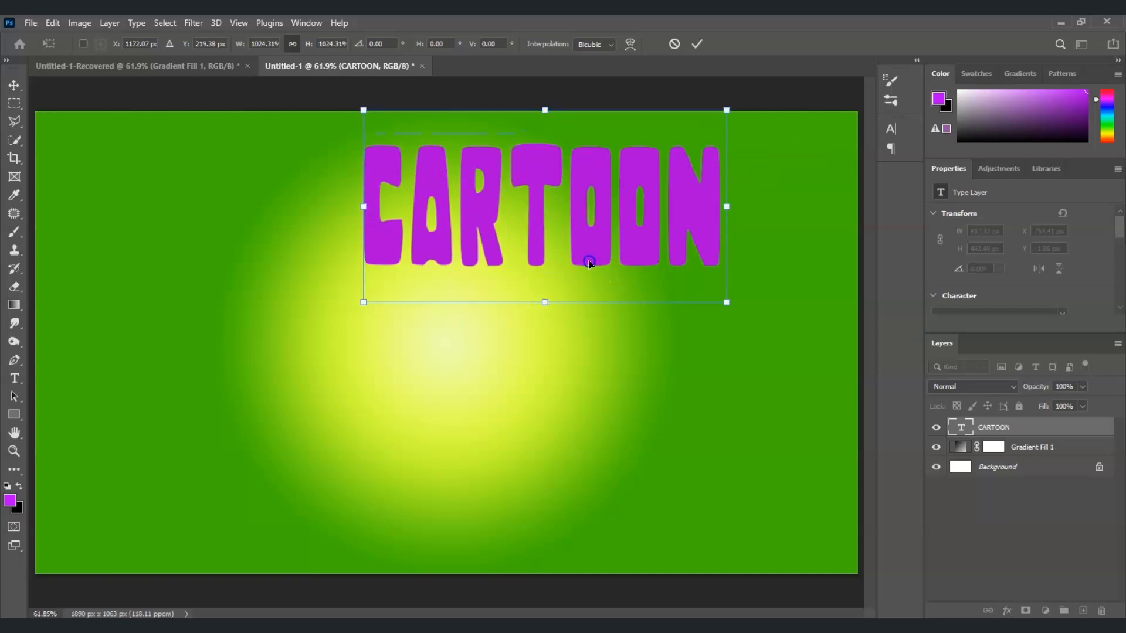
{"action": "left_click_drag", "start_coordinate": [590, 263], "coordinate": [477, 423]}
{"action": "left_click_drag", "start_coordinate": [614, 271], "coordinate": [713, 221]}
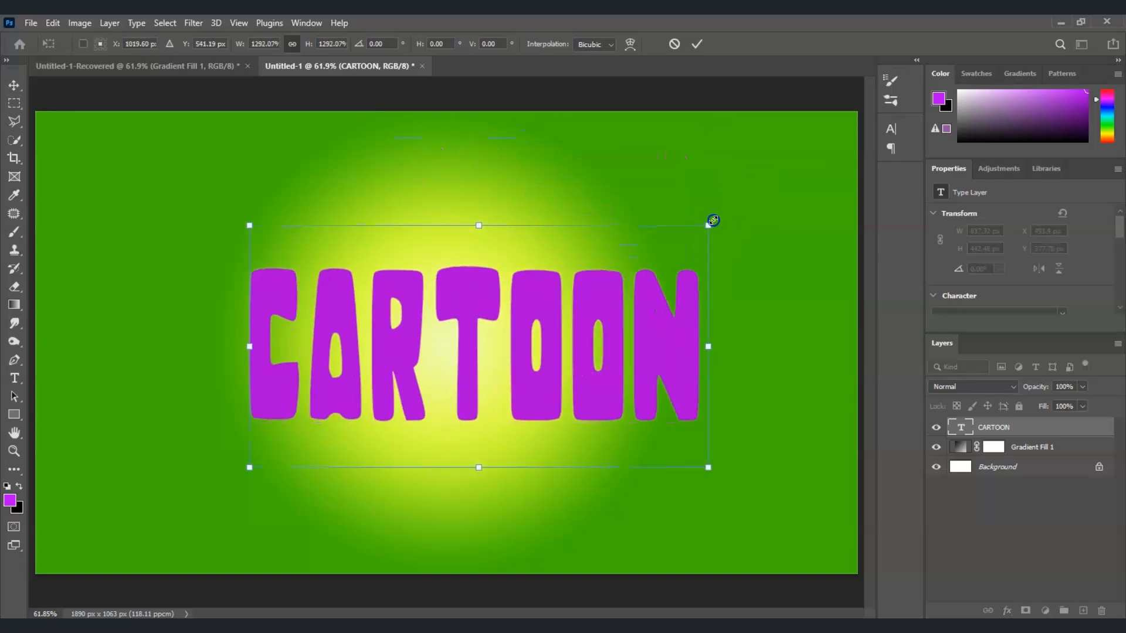
{"action": "left_click_drag", "start_coordinate": [614, 360], "coordinate": [583, 344]}
{"action": "left_click", "coordinate": [1017, 568]}
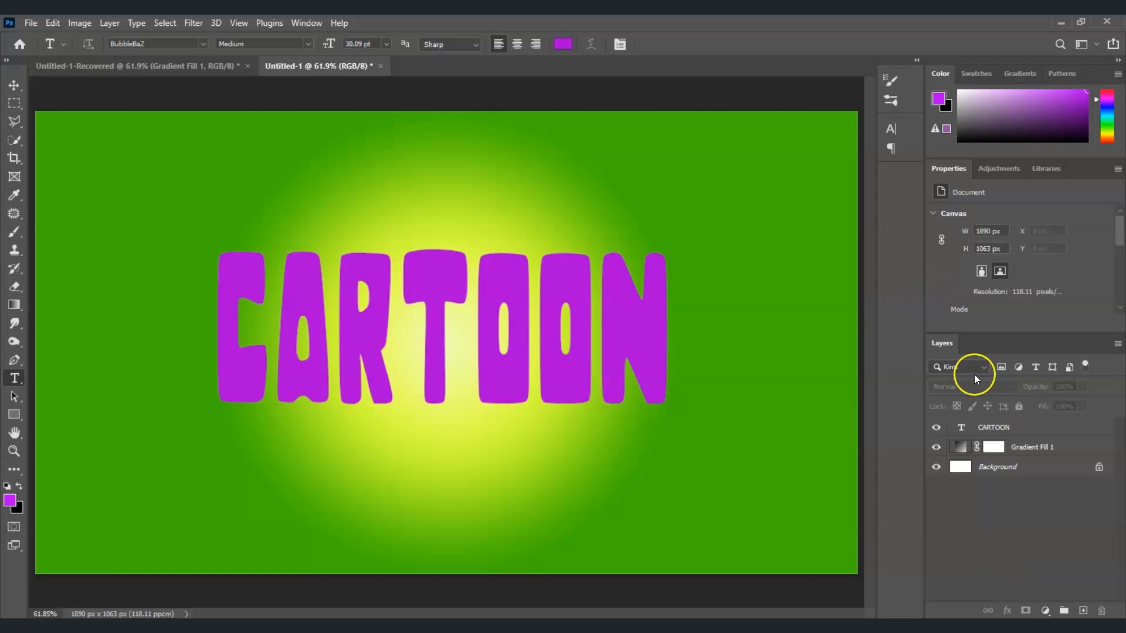
Step: Open the CARTOON text layer's blending options and enable the Bevel & Emboss effect
{"action": "left_click", "coordinate": [1021, 429]}
{"action": "right_click", "coordinate": [1026, 430]}
{"action": "left_click", "coordinate": [905, 46]}
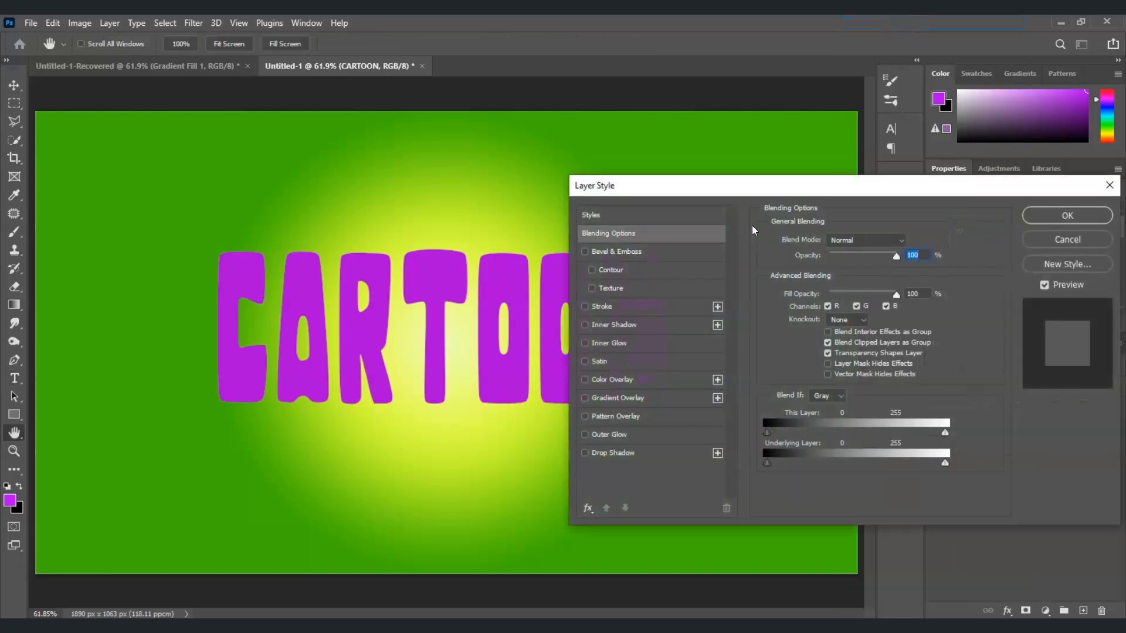
{"action": "left_click_drag", "start_coordinate": [733, 189], "coordinate": [717, 161]}
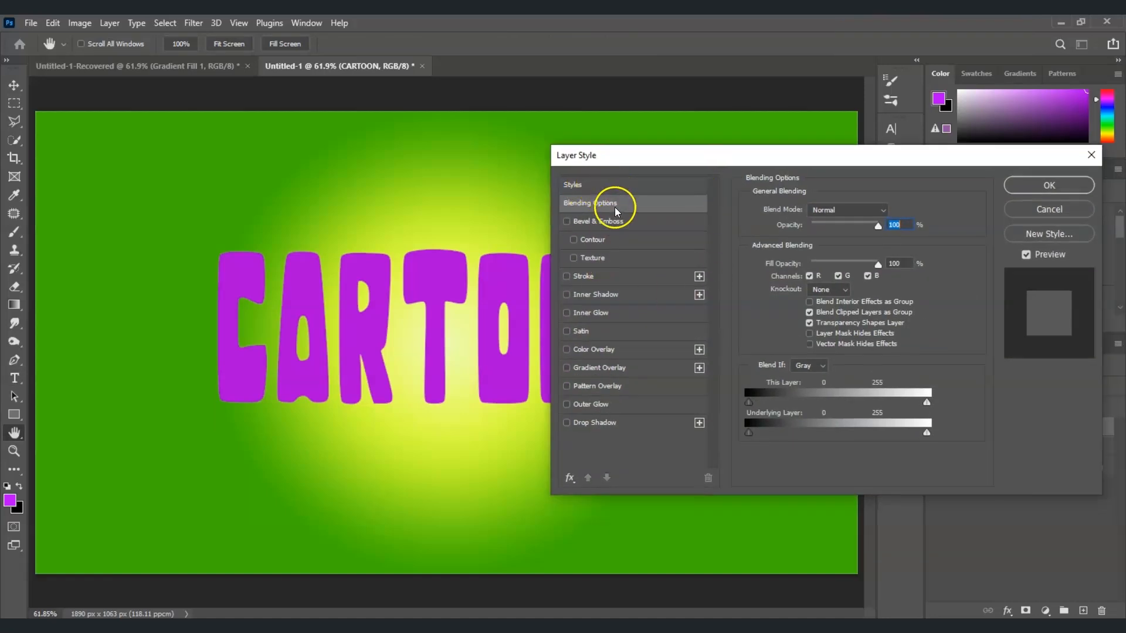
{"action": "left_click", "coordinate": [567, 222]}
{"action": "left_click", "coordinate": [600, 225]}
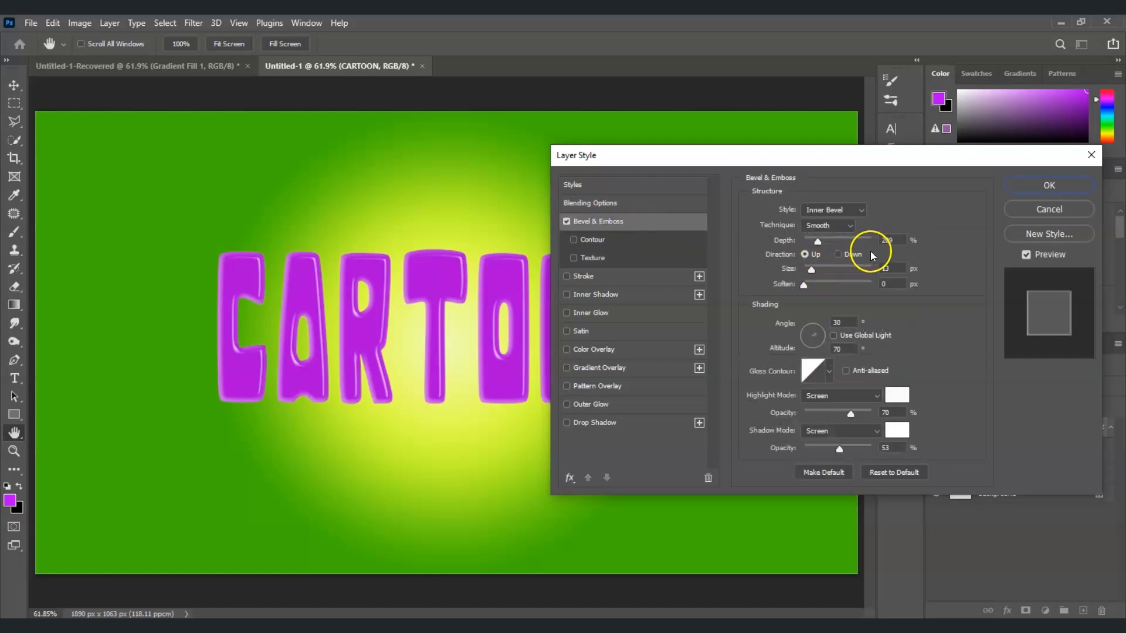
{"action": "left_click_drag", "start_coordinate": [884, 161], "coordinate": [886, 176]}
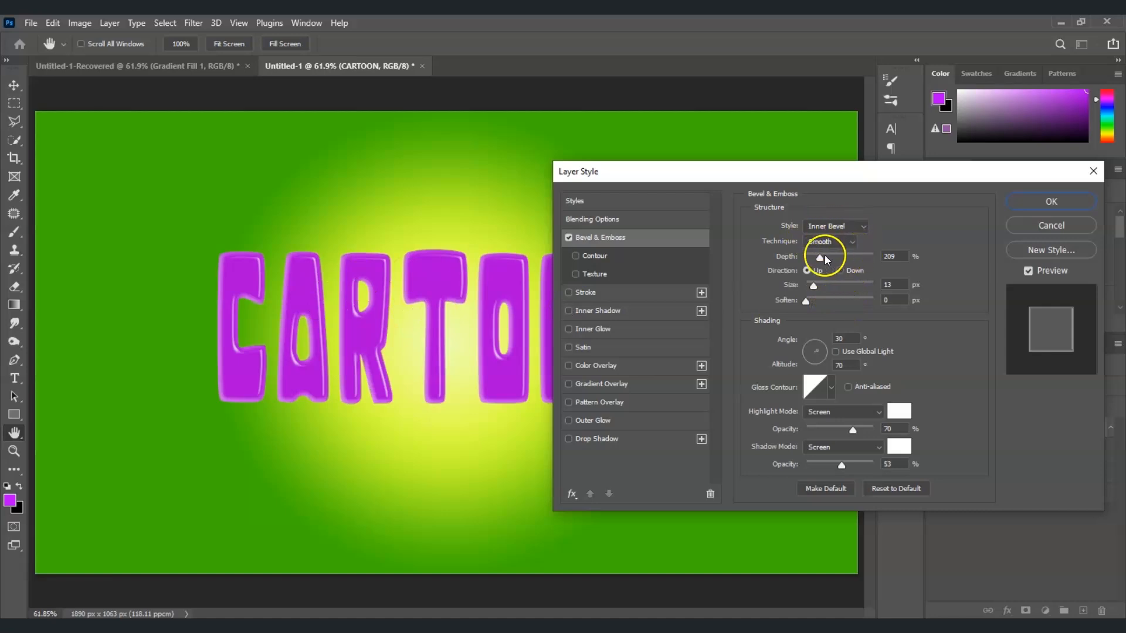
Step: Set the Bevel & Emboss depth to 200%, size to 15 px and shadow opacity to 50%, keeping the white highlight color
{"action": "double_click", "coordinate": [891, 256]}
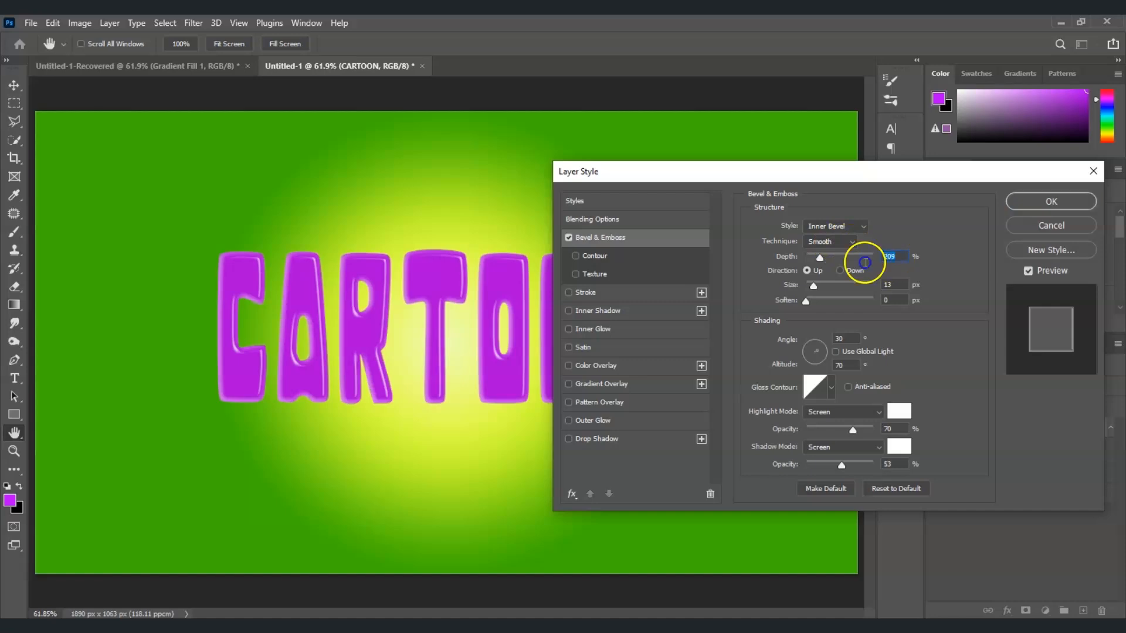
{"action": "type", "text": "200"}
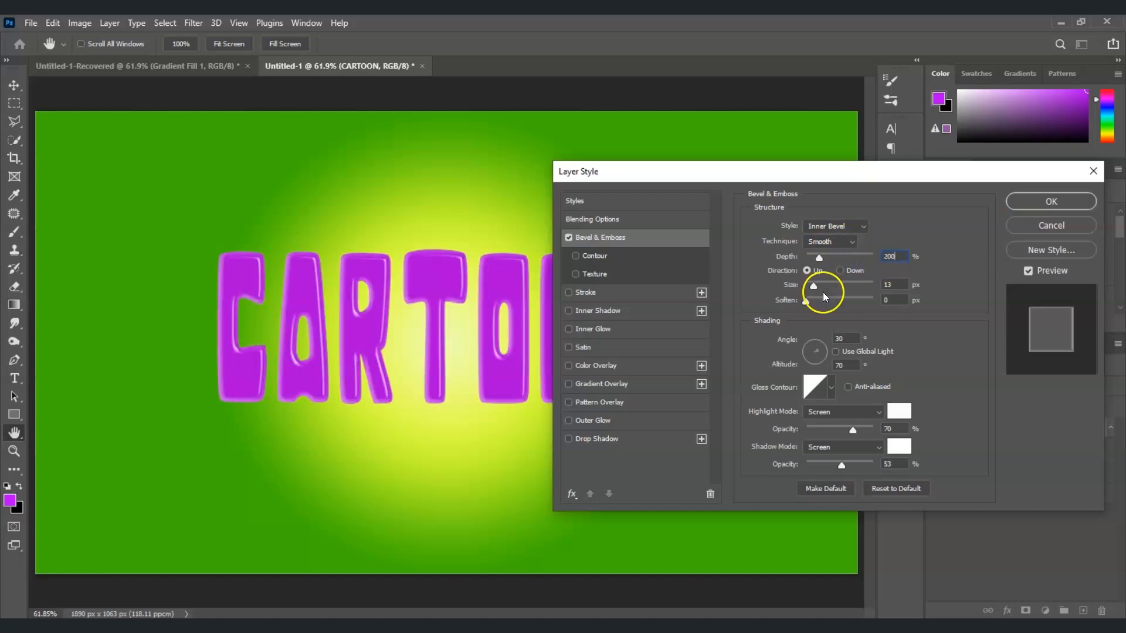
{"action": "double_click", "coordinate": [903, 286]}
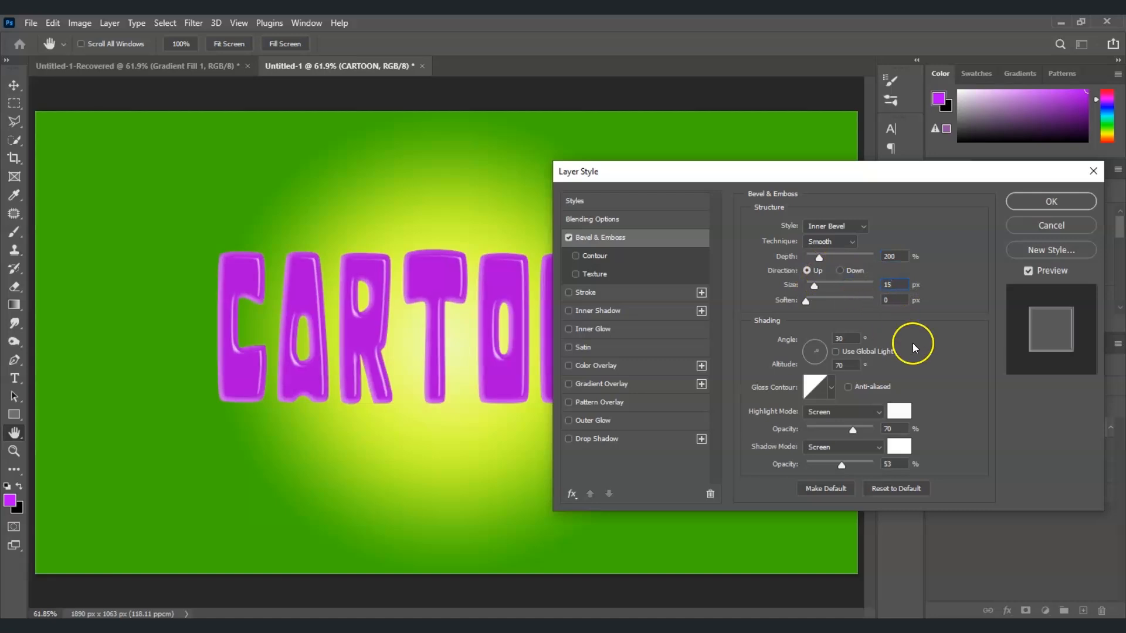
{"action": "left_click", "coordinate": [902, 416]}
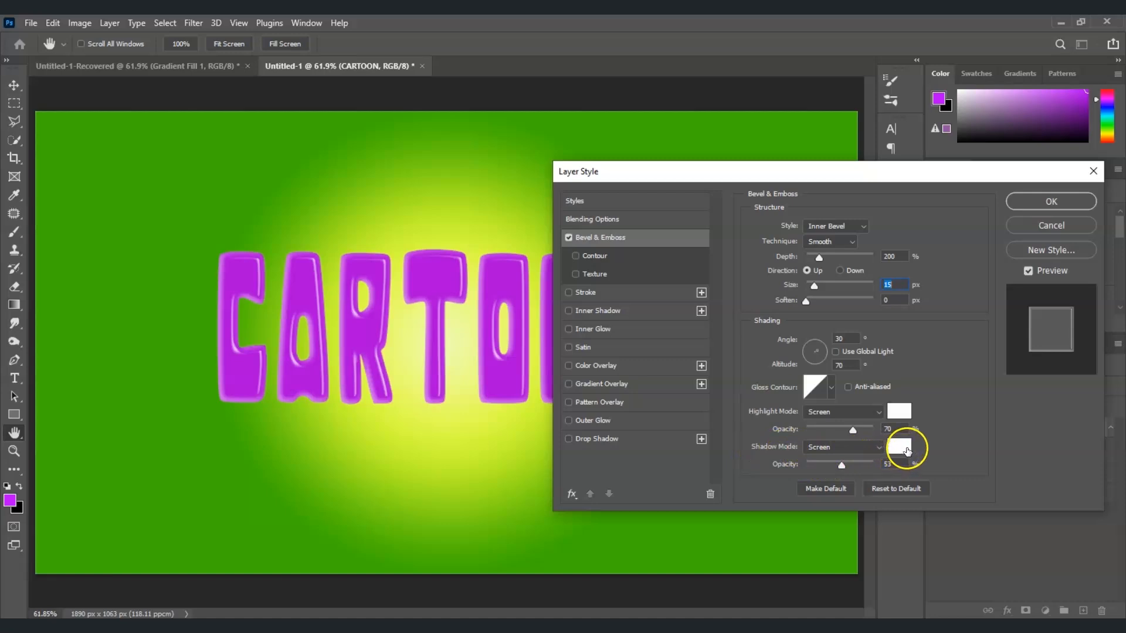
{"action": "left_click", "coordinate": [804, 465]}
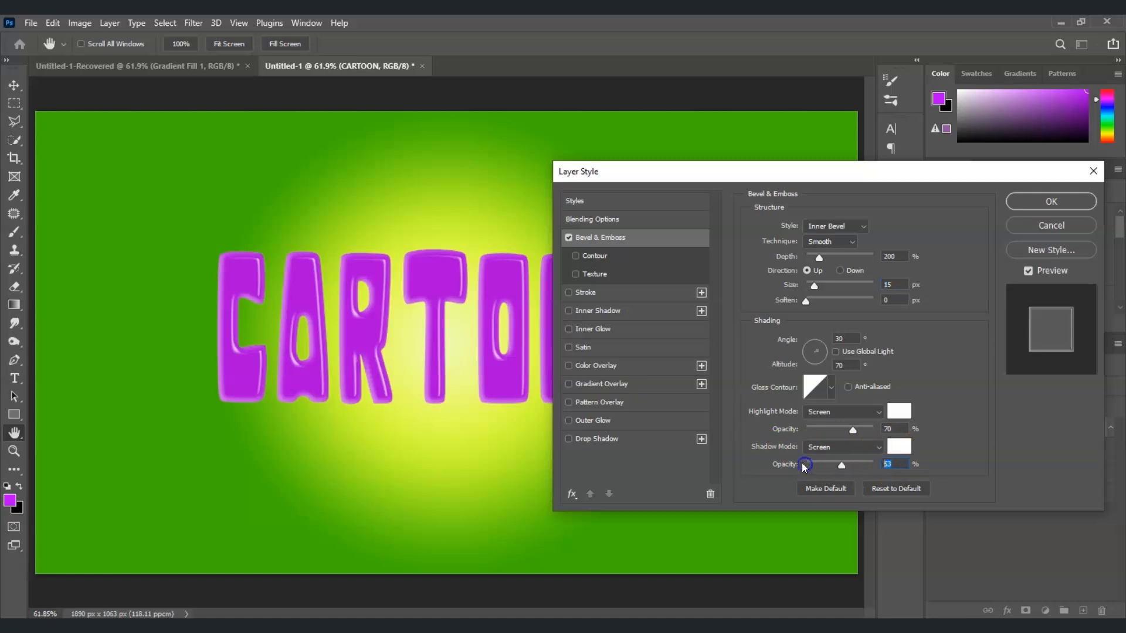
{"action": "type", "text": "50"}
Step: Add a 1 px outside stroke in black 000000 to the CARTOON text and apply the layer style
{"action": "left_click", "coordinate": [569, 292]}
{"action": "left_click", "coordinate": [613, 293]}
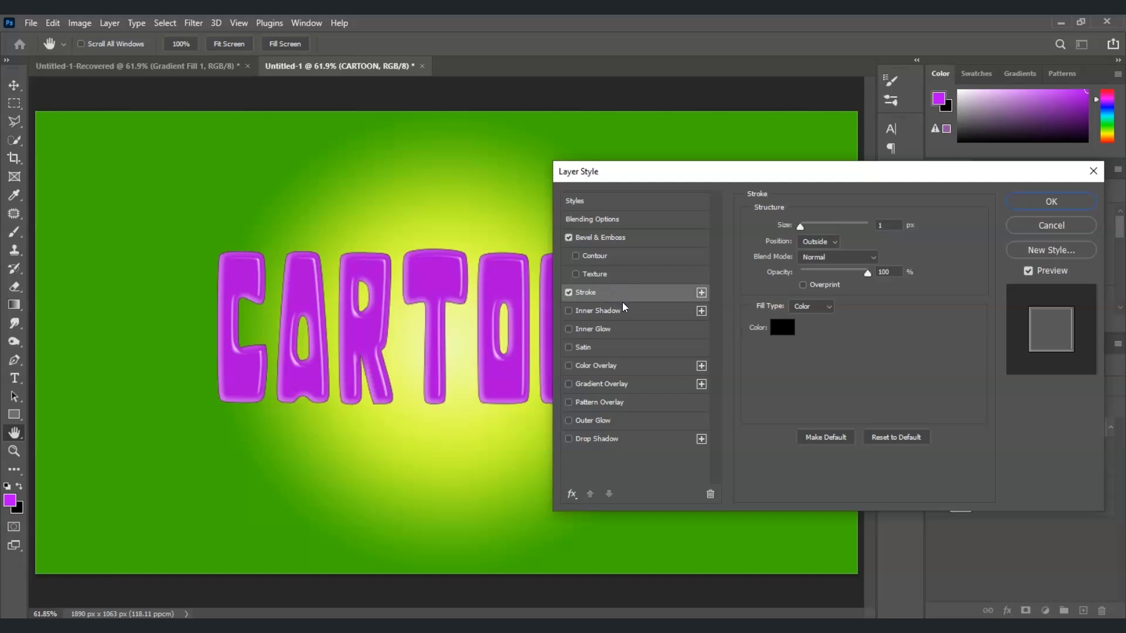
{"action": "left_click", "coordinate": [780, 329]}
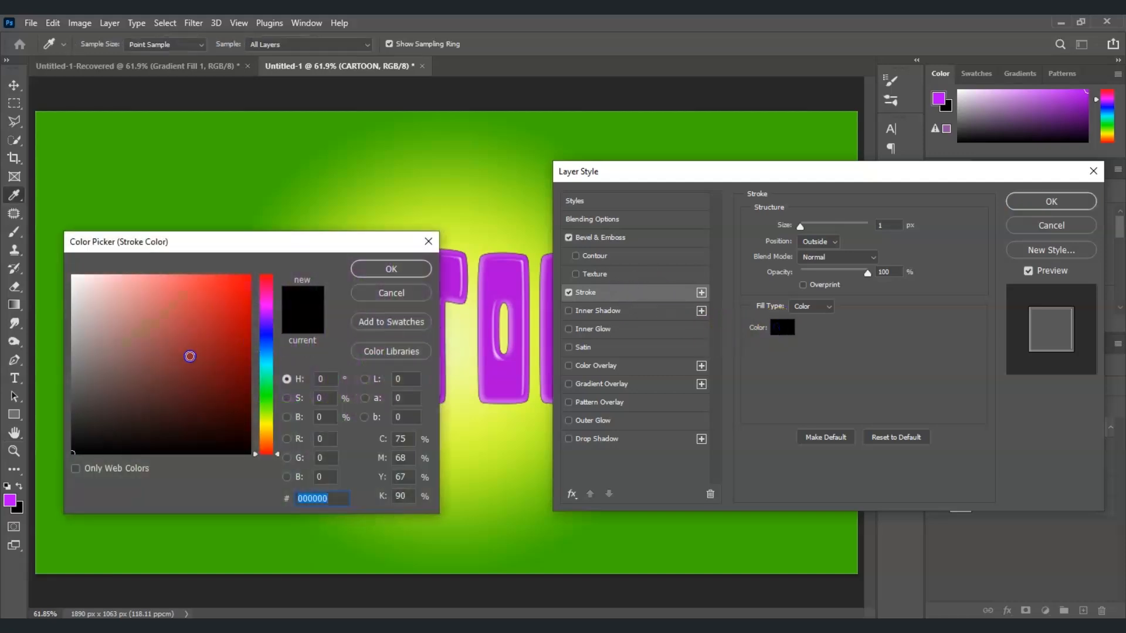
{"action": "left_click", "coordinate": [401, 268]}
{"action": "left_click", "coordinate": [883, 225]}
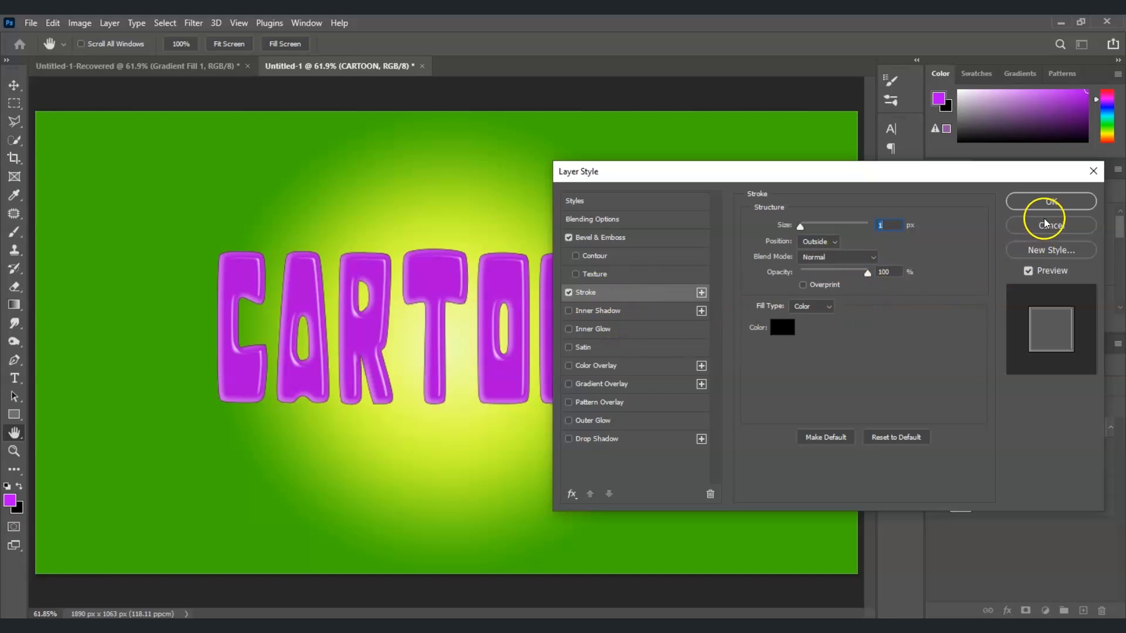
{"action": "left_click", "coordinate": [1051, 205]}
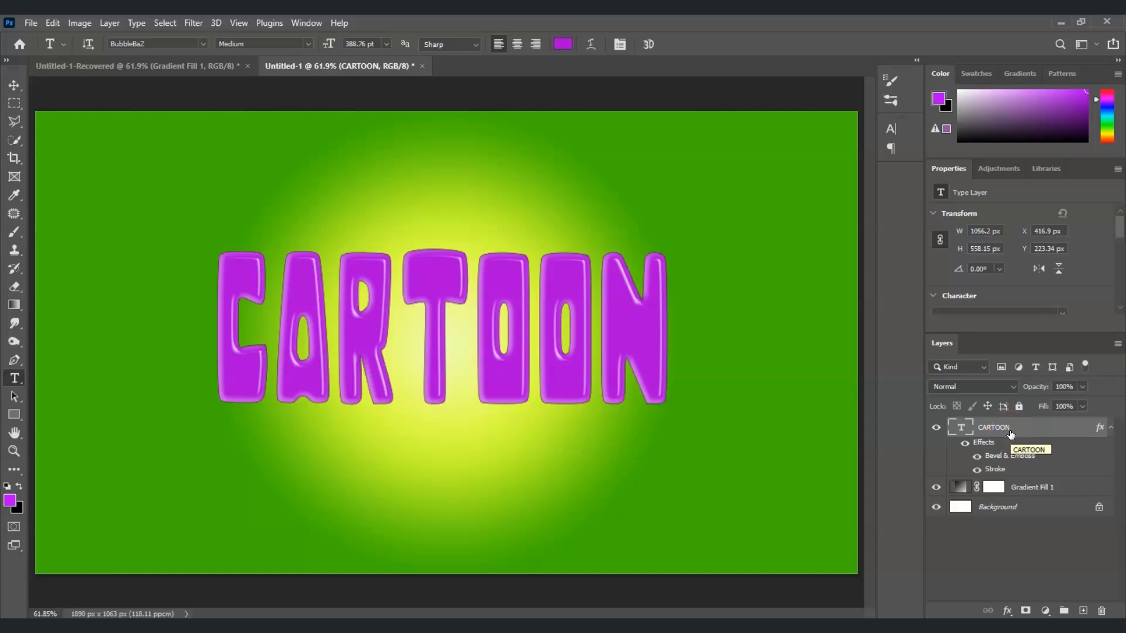
Step: Duplicate the CARTOON layer, place the copy beneath the original, and set the copy's fill opacity to 0%
{"action": "key", "text": "ctrl+j"}
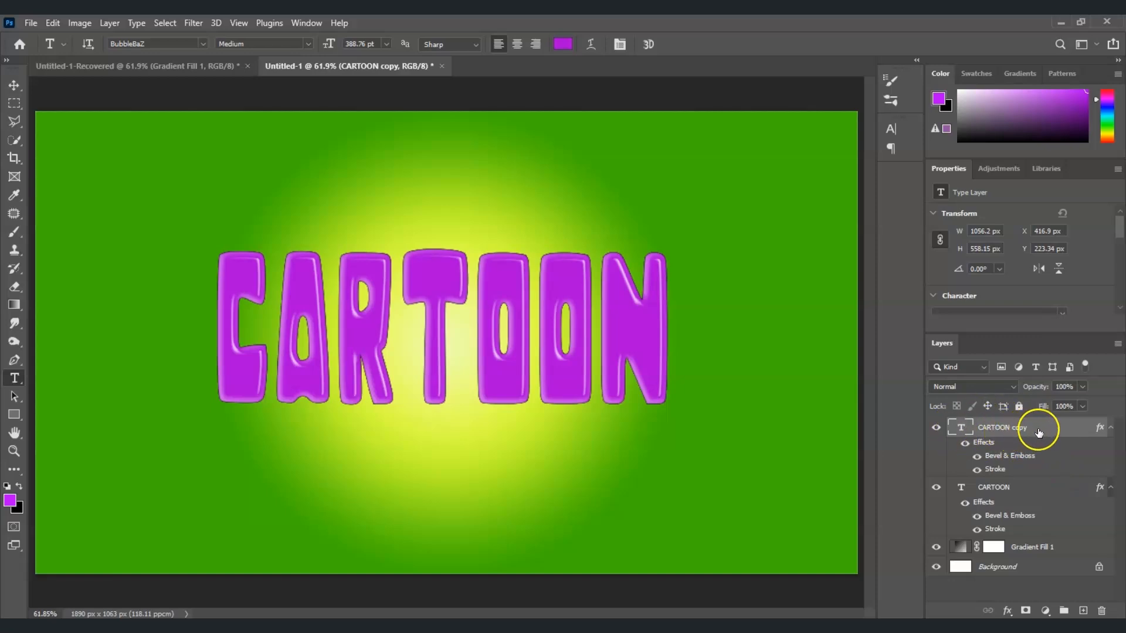
{"action": "left_click_drag", "start_coordinate": [1034, 429], "coordinate": [1020, 541]}
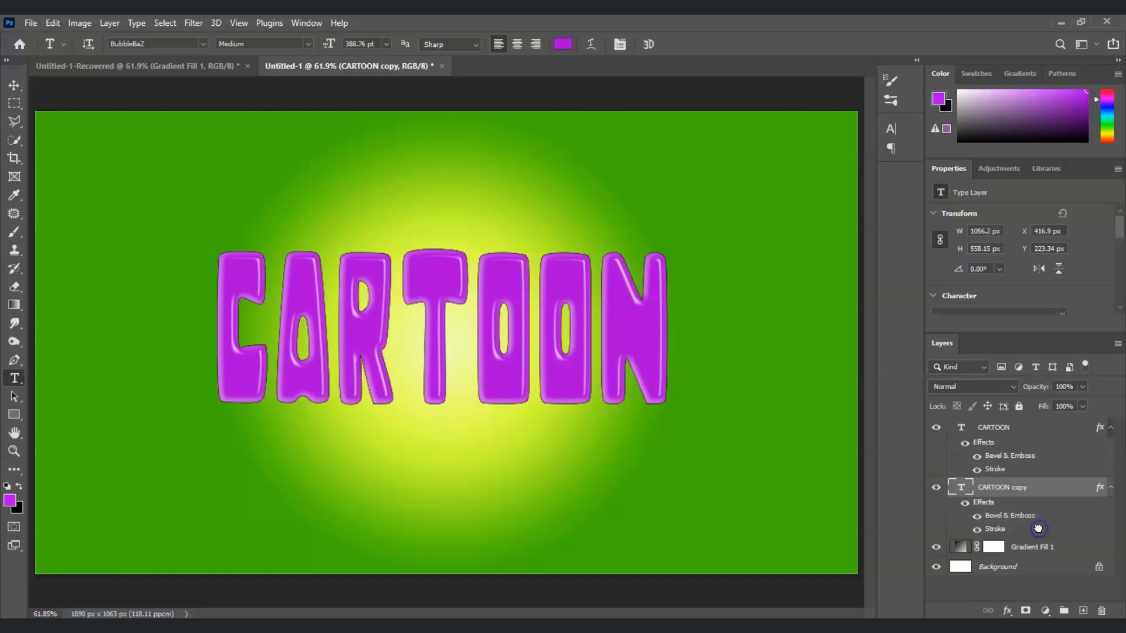
{"action": "right_click", "coordinate": [1036, 491]}
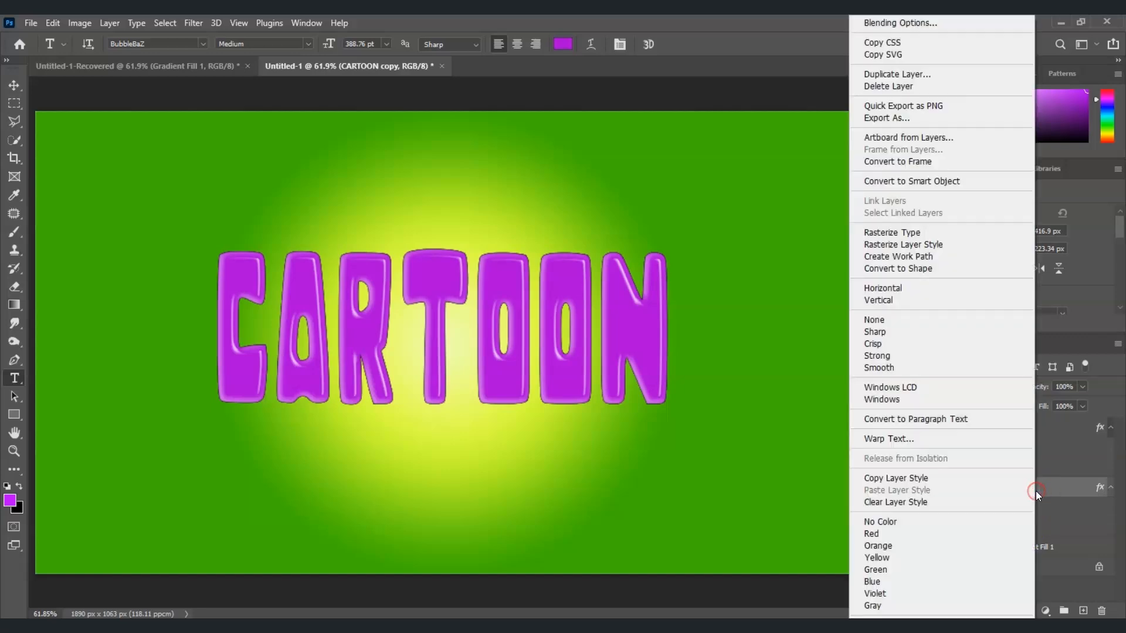
{"action": "left_click", "coordinate": [937, 25]}
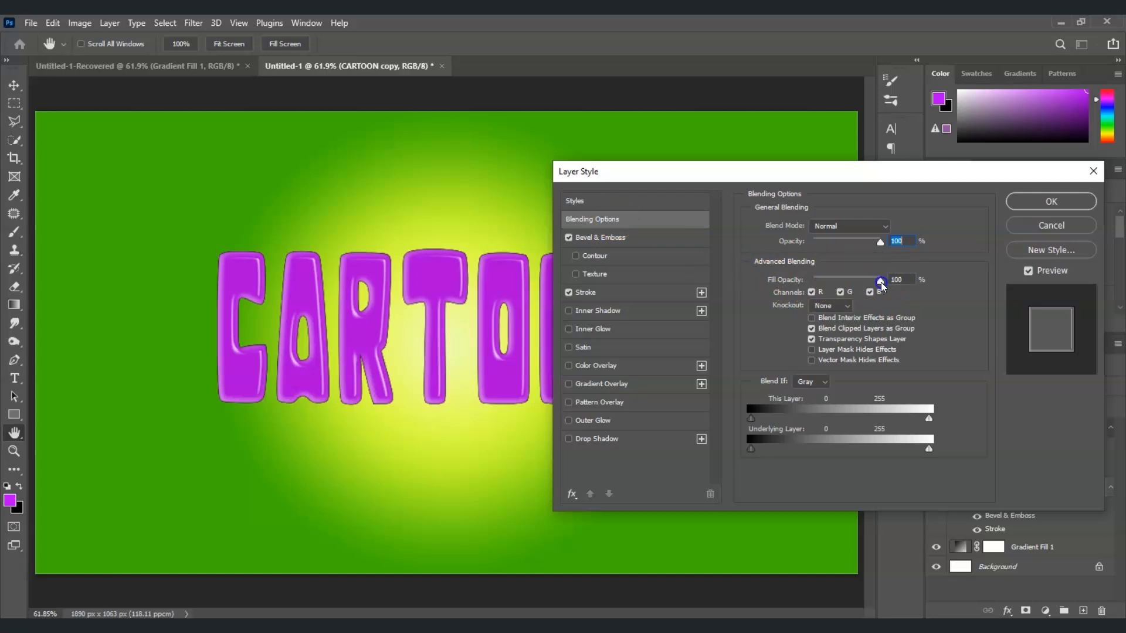
{"action": "left_click_drag", "start_coordinate": [870, 287], "coordinate": [808, 284]}
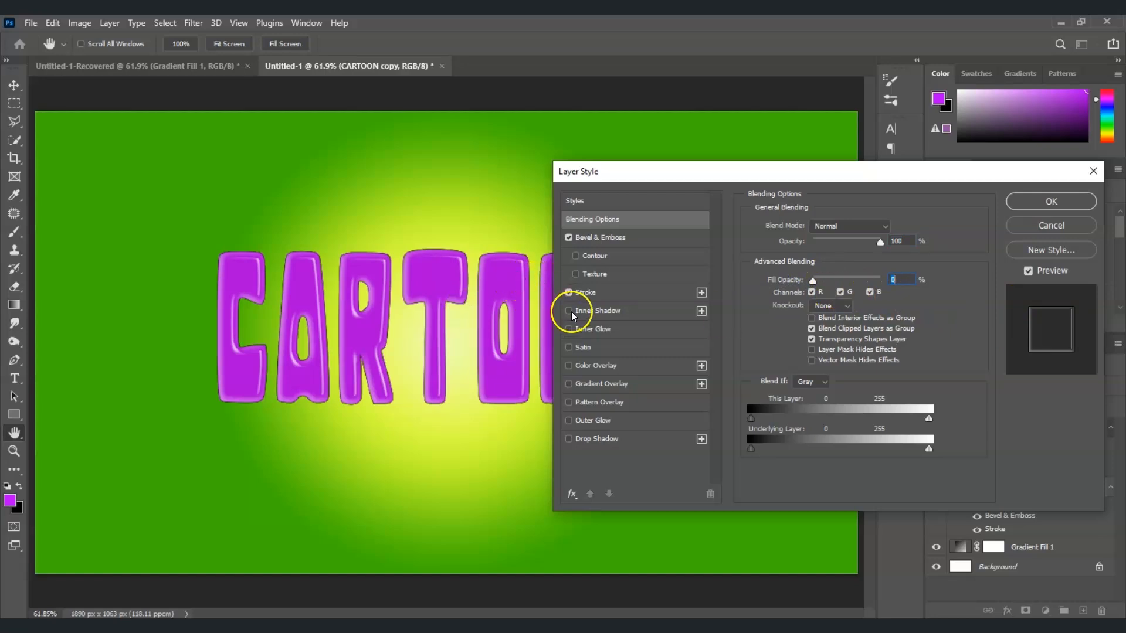
Step: Change the copy's stroke color to orange, RGB 255, 186, 1
{"action": "left_click", "coordinate": [591, 293]}
{"action": "left_click", "coordinate": [777, 326]}
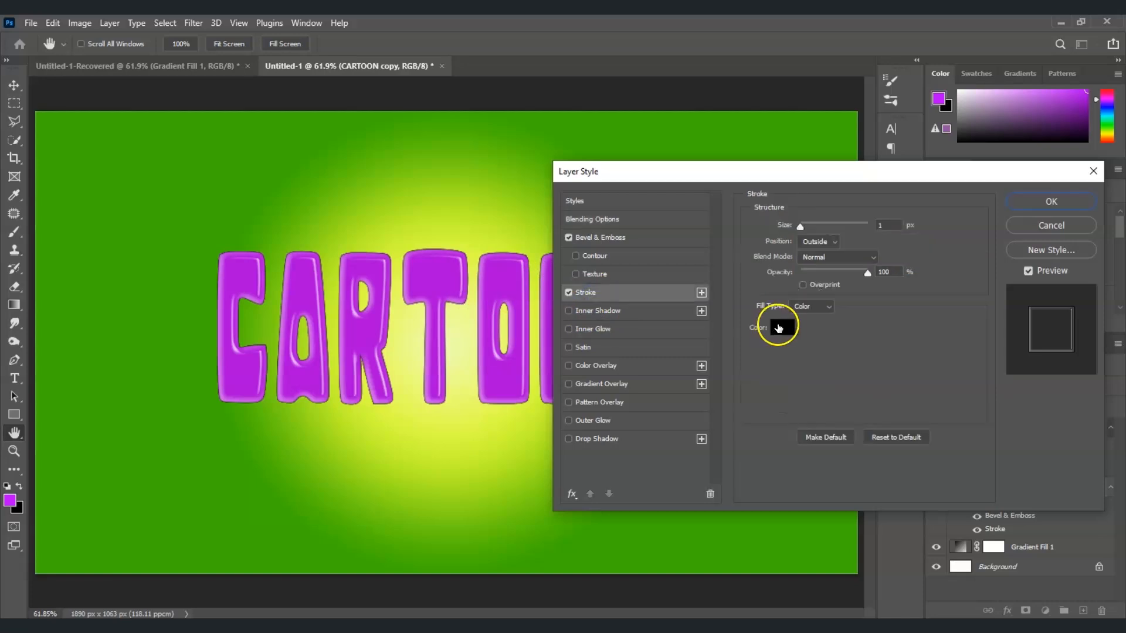
{"action": "left_click_drag", "start_coordinate": [266, 445], "coordinate": [267, 435]}
{"action": "left_click", "coordinate": [250, 276]}
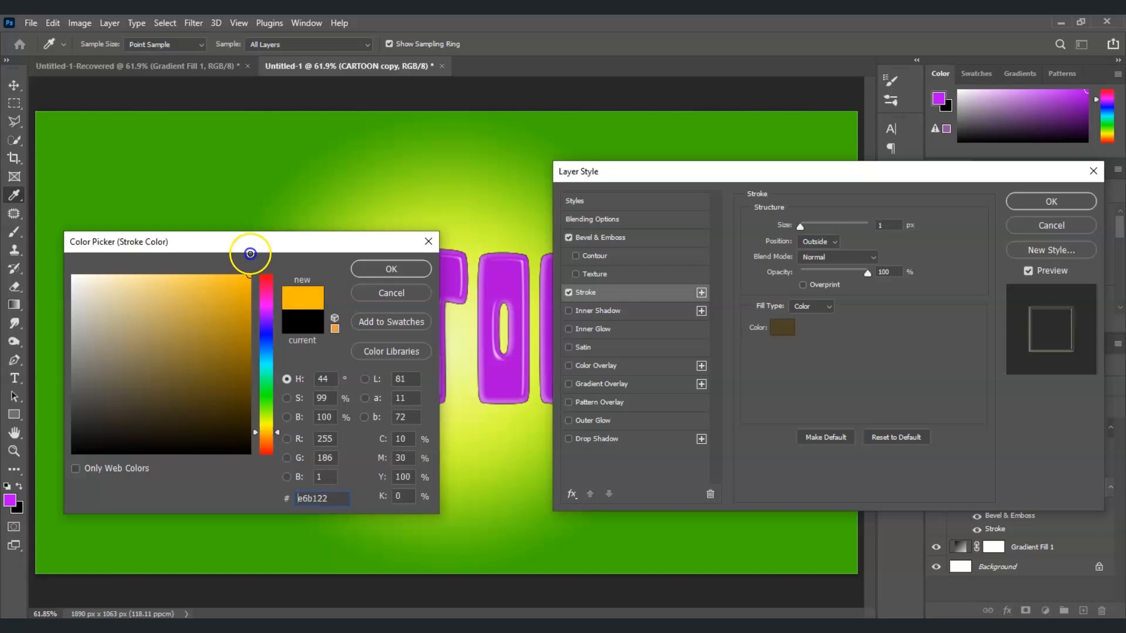
{"action": "left_click", "coordinate": [393, 270]}
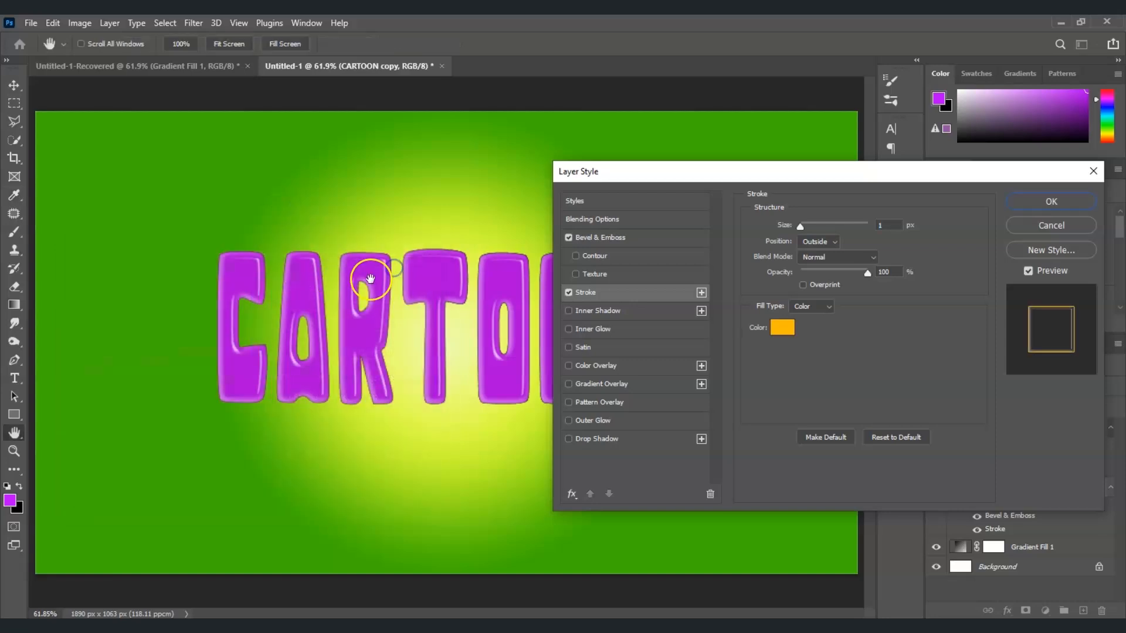
Step: Set the orange stroke's size to 11 px and apply the layer style
{"action": "left_click", "coordinate": [884, 227]}
{"action": "type", "text": "8"}
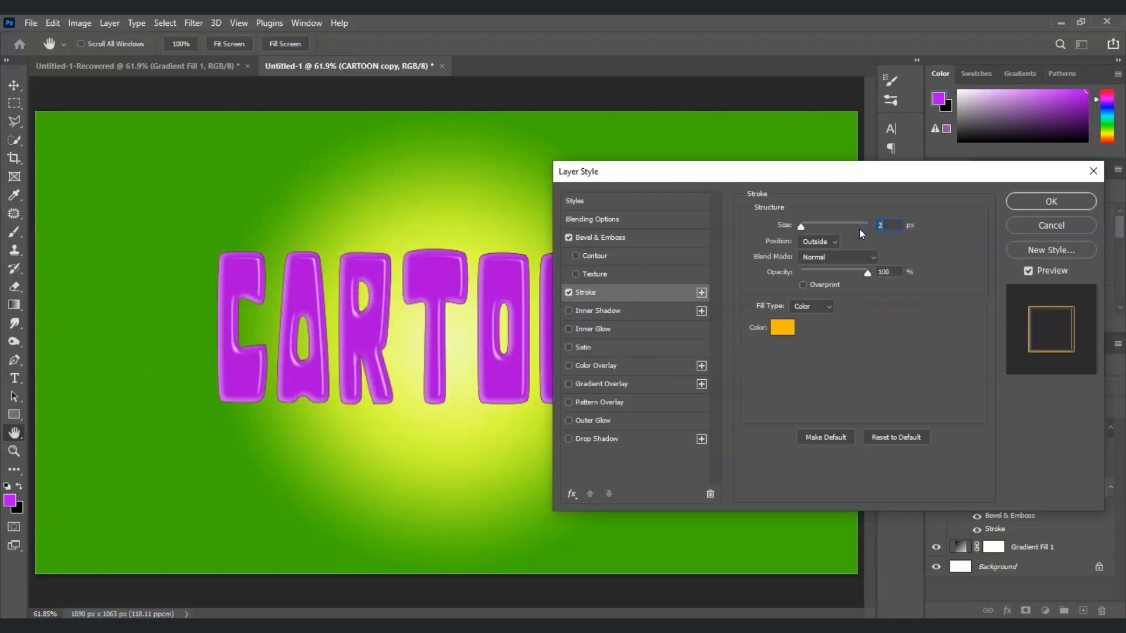
{"action": "key", "text": "Up"}
{"action": "key", "text": "Up"}
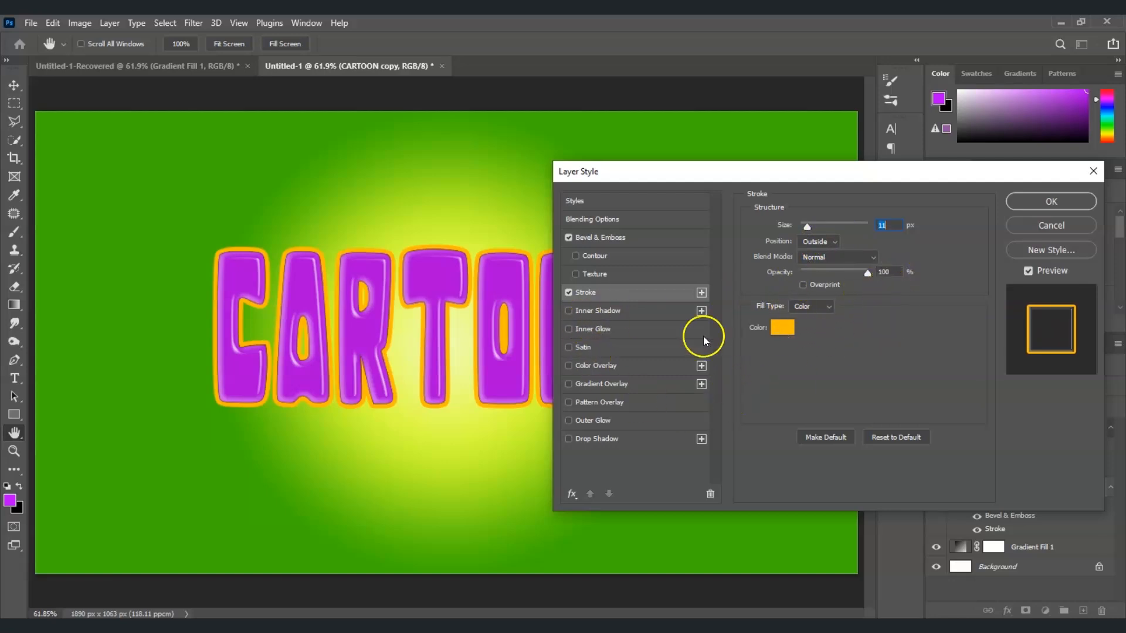
{"action": "left_click", "coordinate": [1052, 202]}
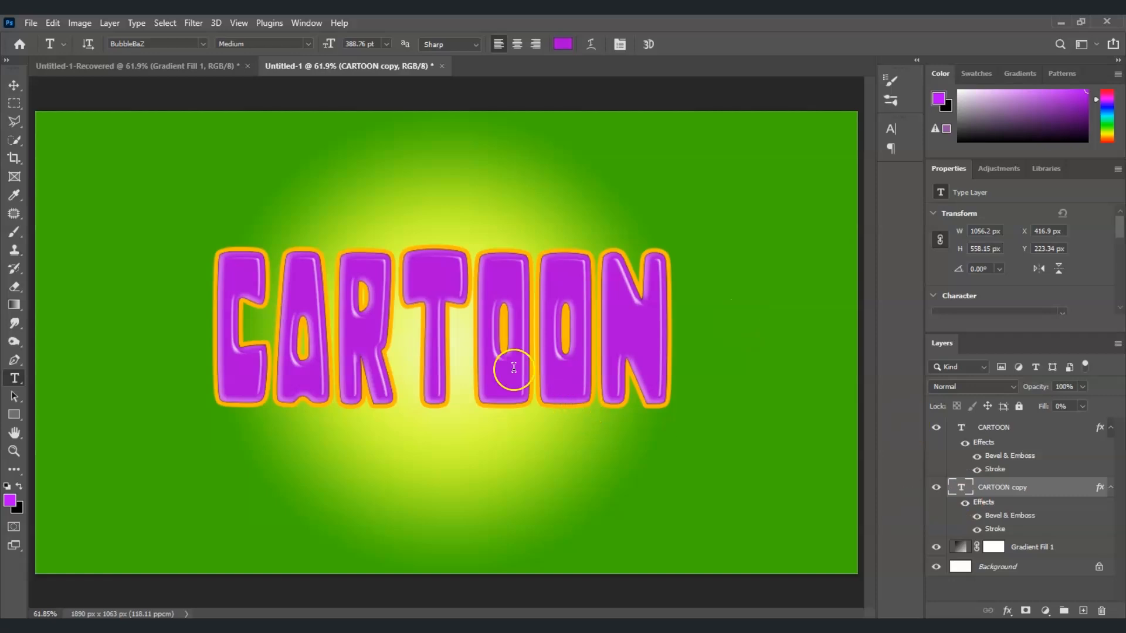
Step: Duplicate the CARTOON copy layer and place the new duplicate directly beneath it, above the gradient fill
{"action": "right_click", "coordinate": [1029, 488]}
{"action": "key", "text": "ctrl+j"}
{"action": "scroll", "coordinate": [1027, 528], "scroll_direction": "down", "scroll_amount": 1}
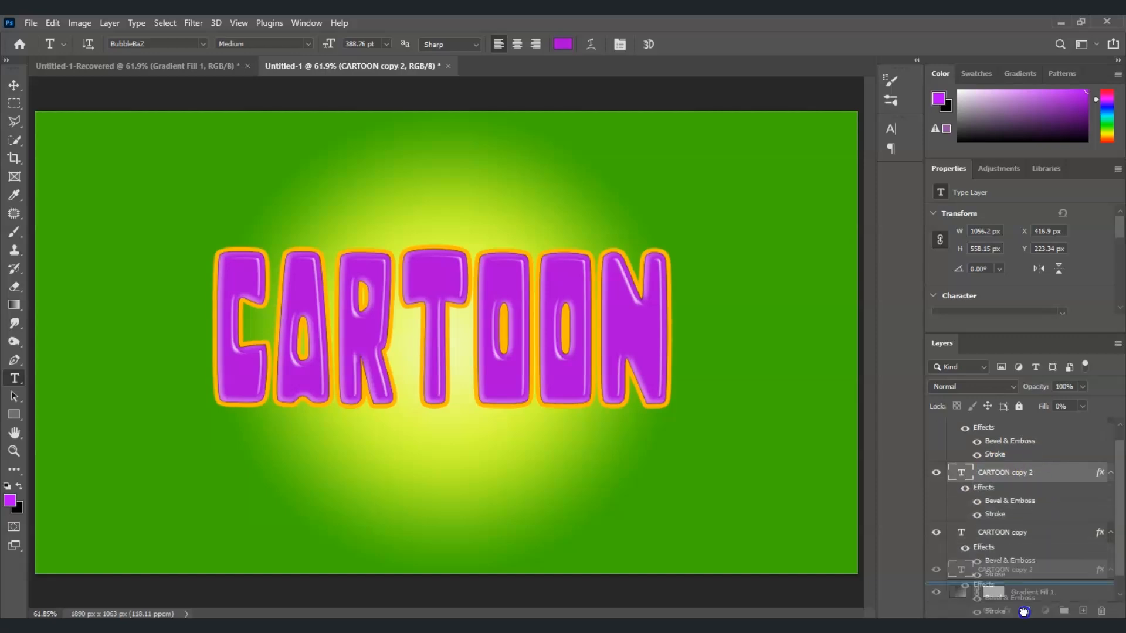
{"action": "key", "text": "ctrl+bracketleft"}
Step: Open the layer style of CARTOON copy 2 and change its stroke color to red ff0000
{"action": "right_click", "coordinate": [1008, 536]}
{"action": "left_click", "coordinate": [889, 25]}
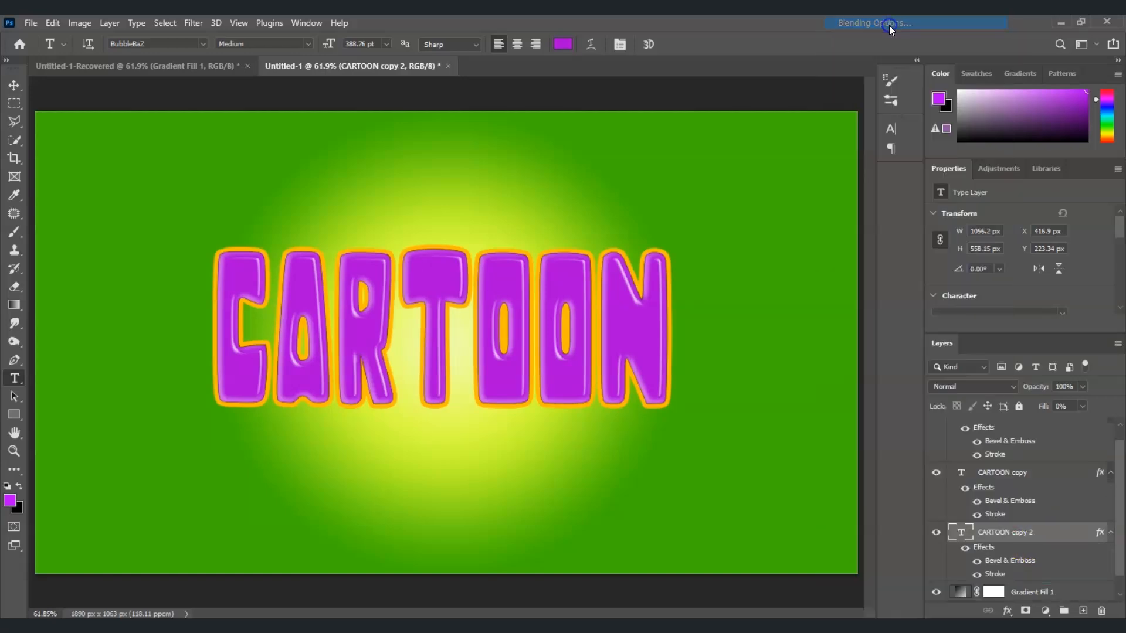
{"action": "left_click", "coordinate": [617, 292]}
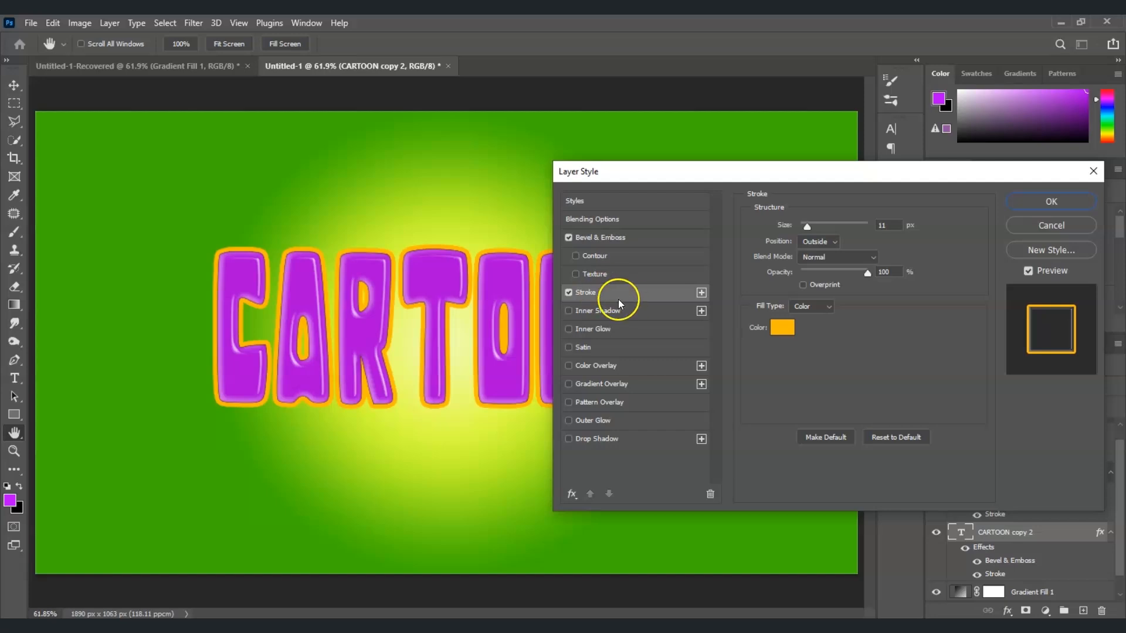
{"action": "left_click_drag", "start_coordinate": [794, 174], "coordinate": [786, 140]}
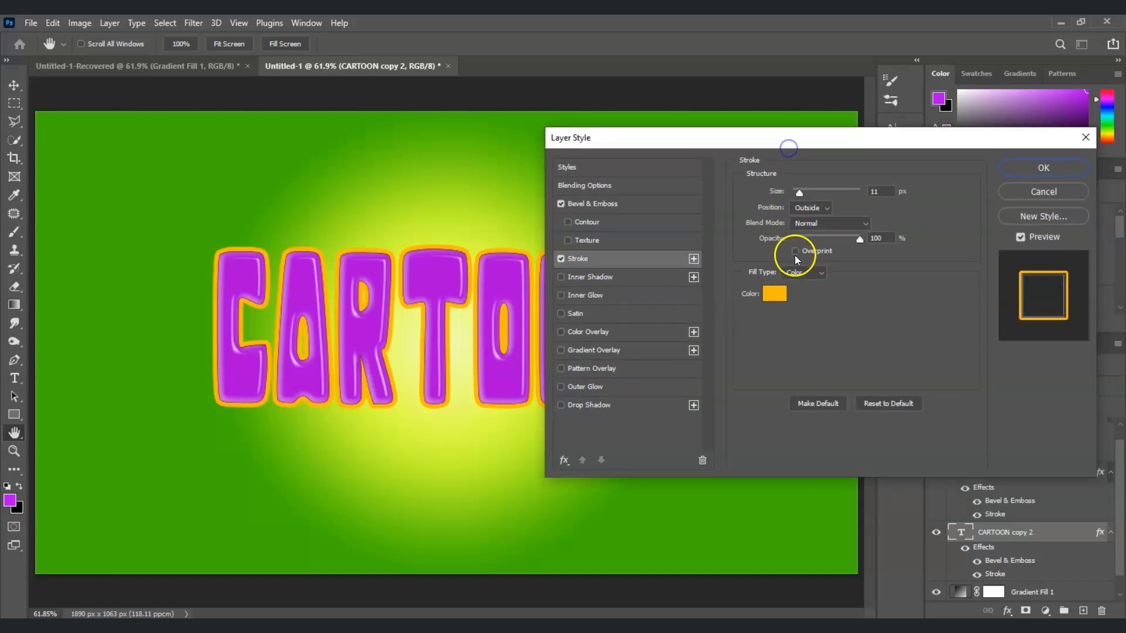
{"action": "left_click", "coordinate": [776, 295]}
{"action": "left_click_drag", "start_coordinate": [266, 434], "coordinate": [272, 458]}
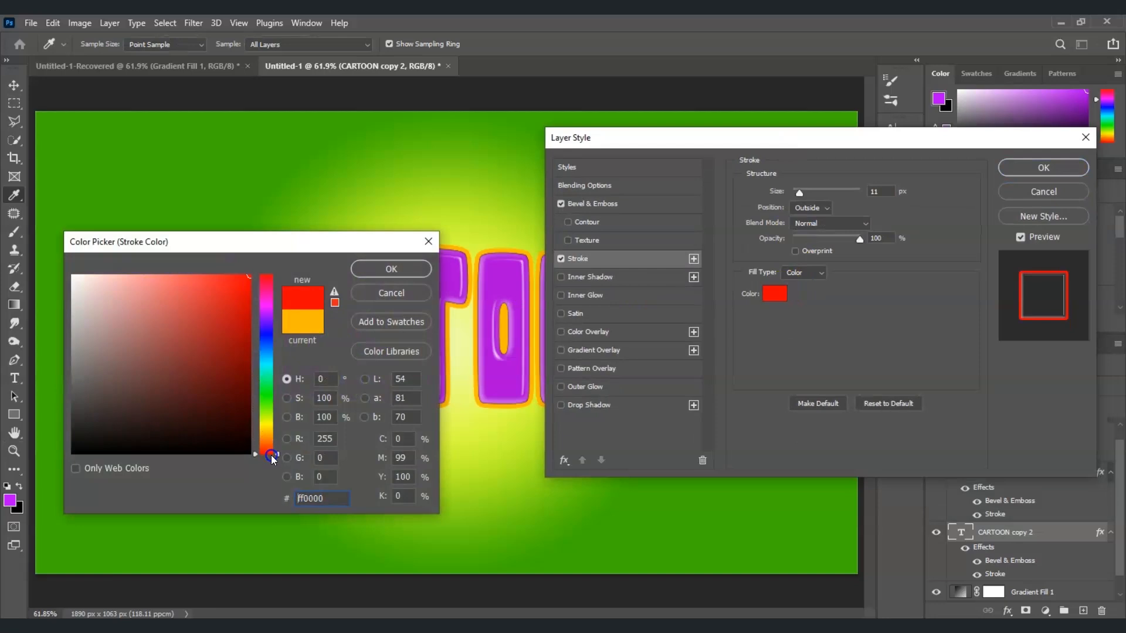
{"action": "left_click", "coordinate": [390, 268]}
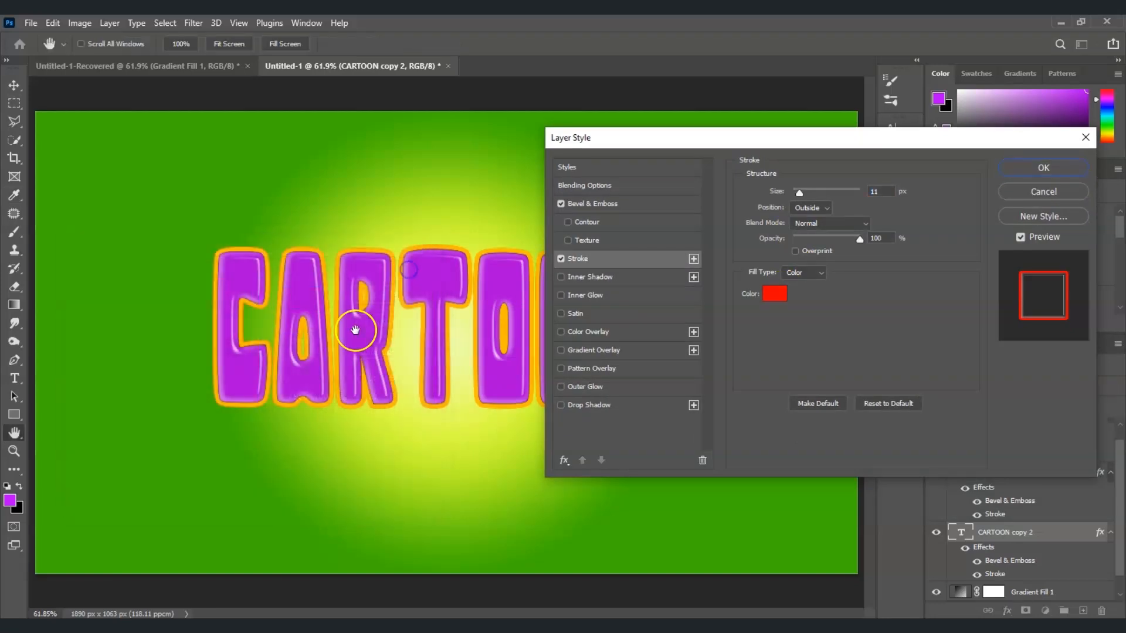
Step: Set the red stroke's size to 15 px and apply the layer style
{"action": "left_click_drag", "start_coordinate": [879, 192], "coordinate": [840, 196]}
{"action": "key", "text": "Up"}
{"action": "key", "text": "Up"}
{"action": "key", "text": "Up"}
{"action": "key", "text": "Up"}
{"action": "key", "text": "Up"}
{"action": "key", "text": "Up"}
{"action": "key", "text": "Down"}
{"action": "key", "text": "Down"}
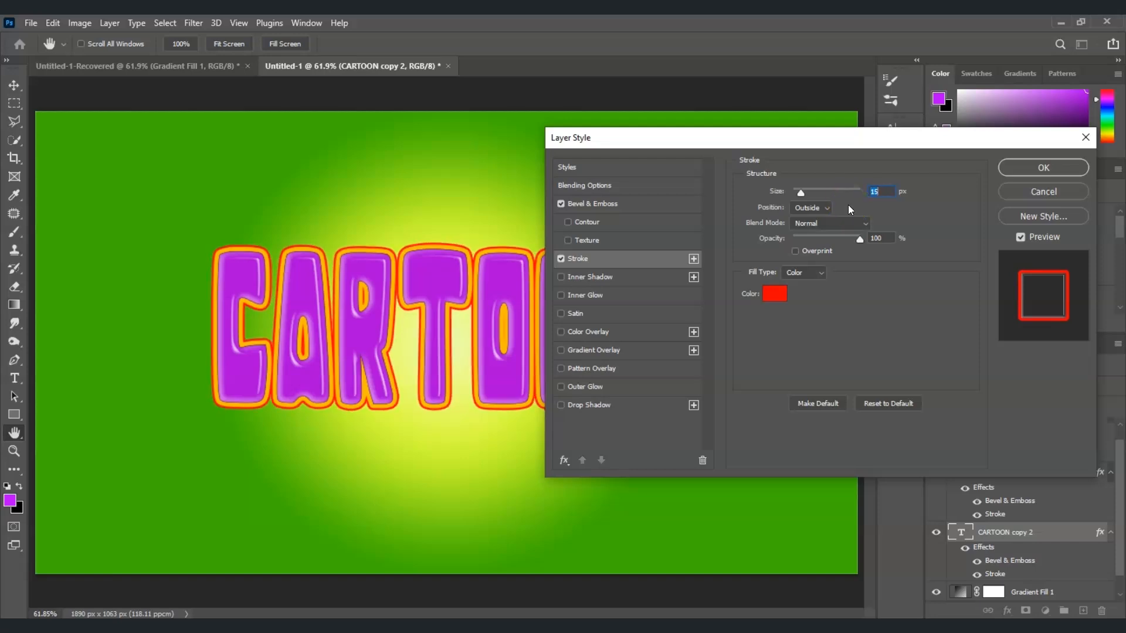
{"action": "left_click", "coordinate": [1051, 173]}
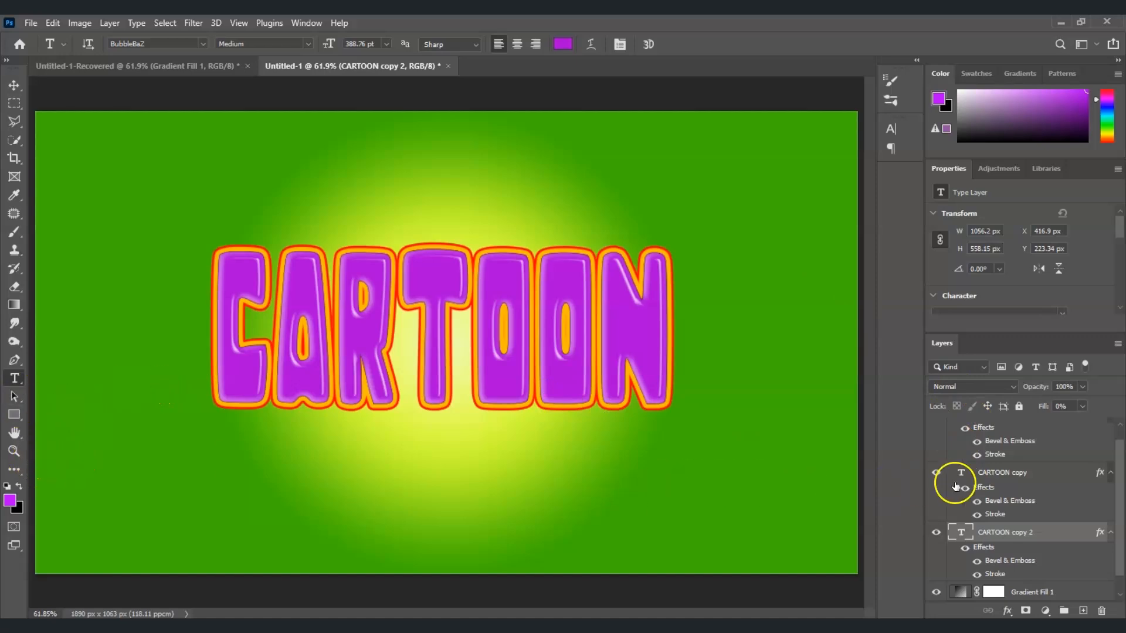
Step: Rename the CARTOON copy layer as orange stroke and the CARTOON copy 2 layer as red stroke
{"action": "left_click", "coordinate": [1012, 476]}
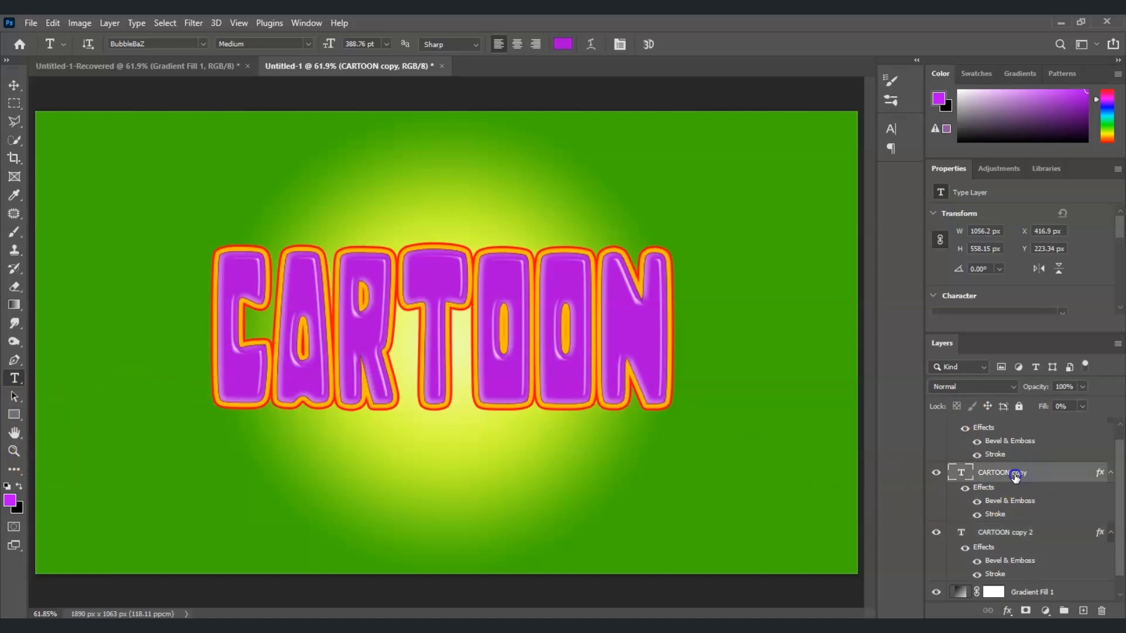
{"action": "type", "text": "orange stroke"}
{"action": "key", "text": "Return"}
{"action": "left_click", "coordinate": [1018, 533]}
{"action": "double_click", "coordinate": [1018, 532]}
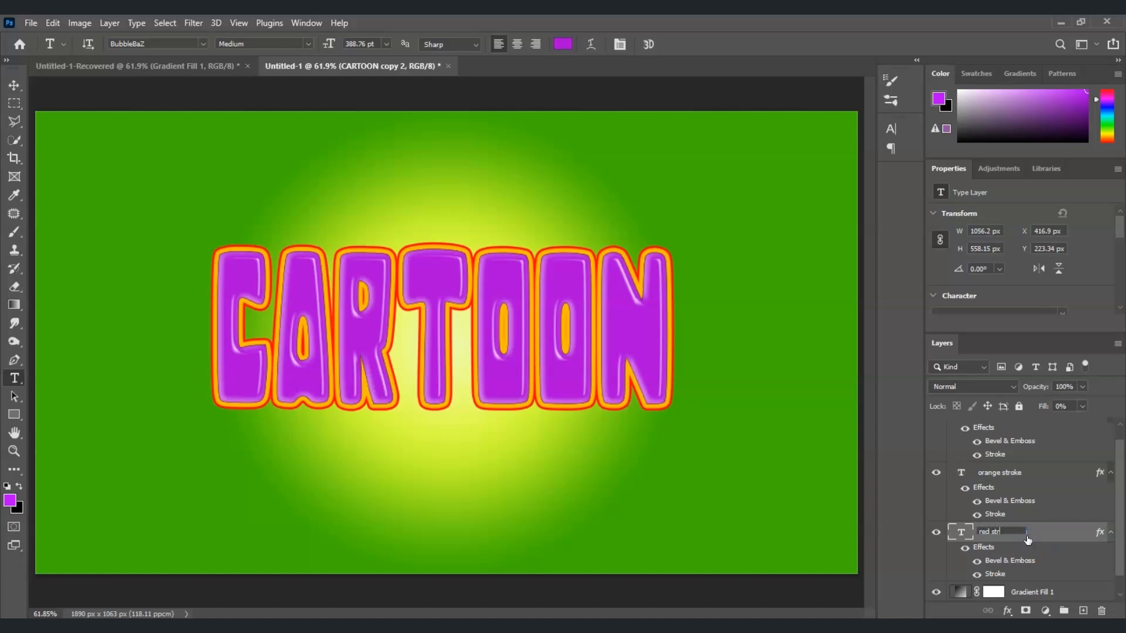
Step: Rasterize the type of the orange stroke layer
{"action": "left_click", "coordinate": [1085, 469]}
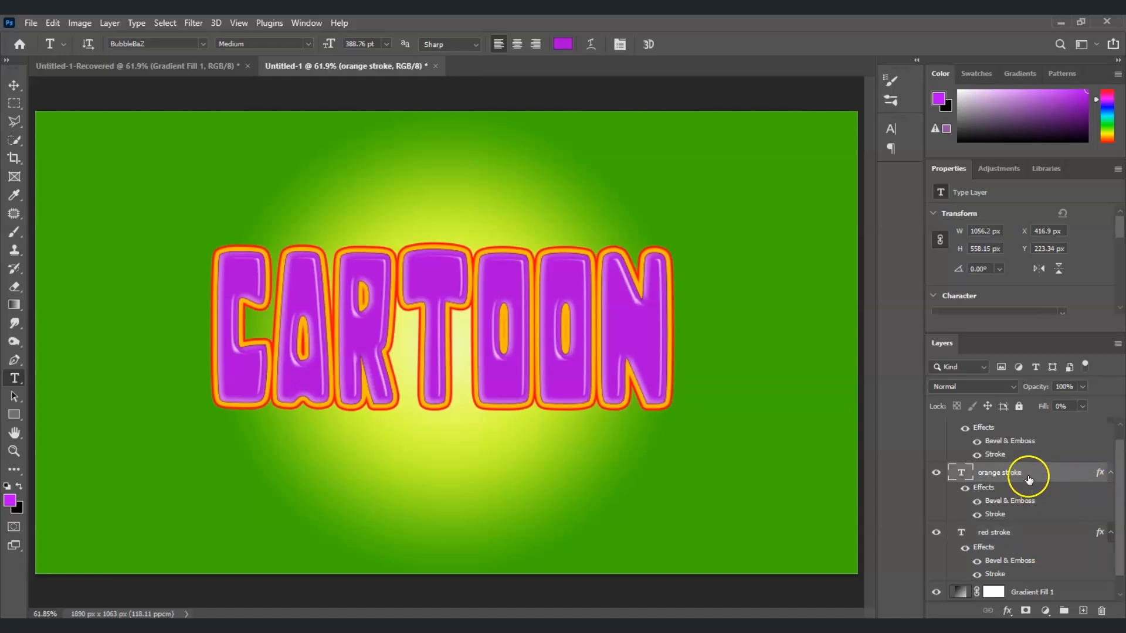
{"action": "right_click", "coordinate": [1030, 480]}
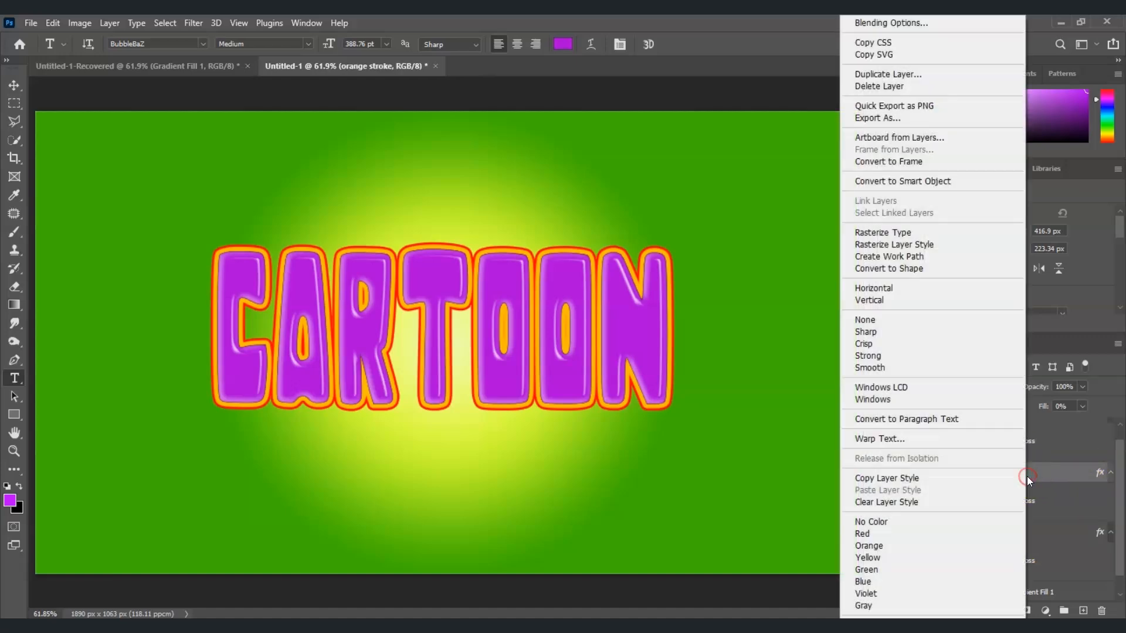
{"action": "left_click", "coordinate": [897, 235]}
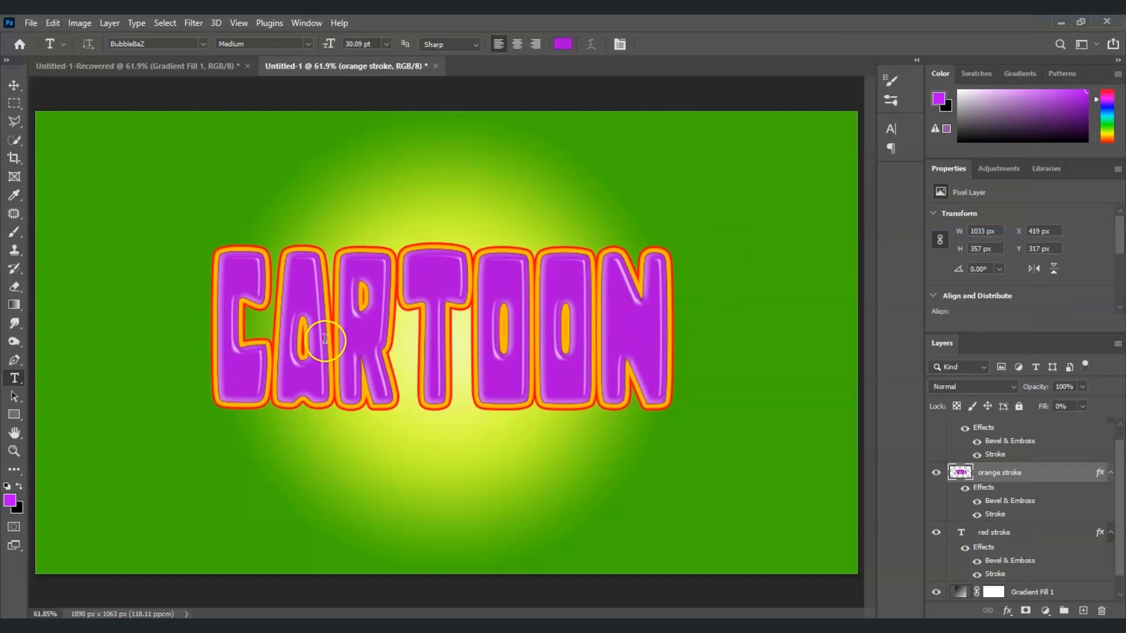
Step: Warp the orange stroke layer slightly, pulling its top edge down and its bottom edge up, and apply the transform
{"action": "left_click", "coordinate": [998, 480]}
{"action": "key", "text": "ctrl+t"}
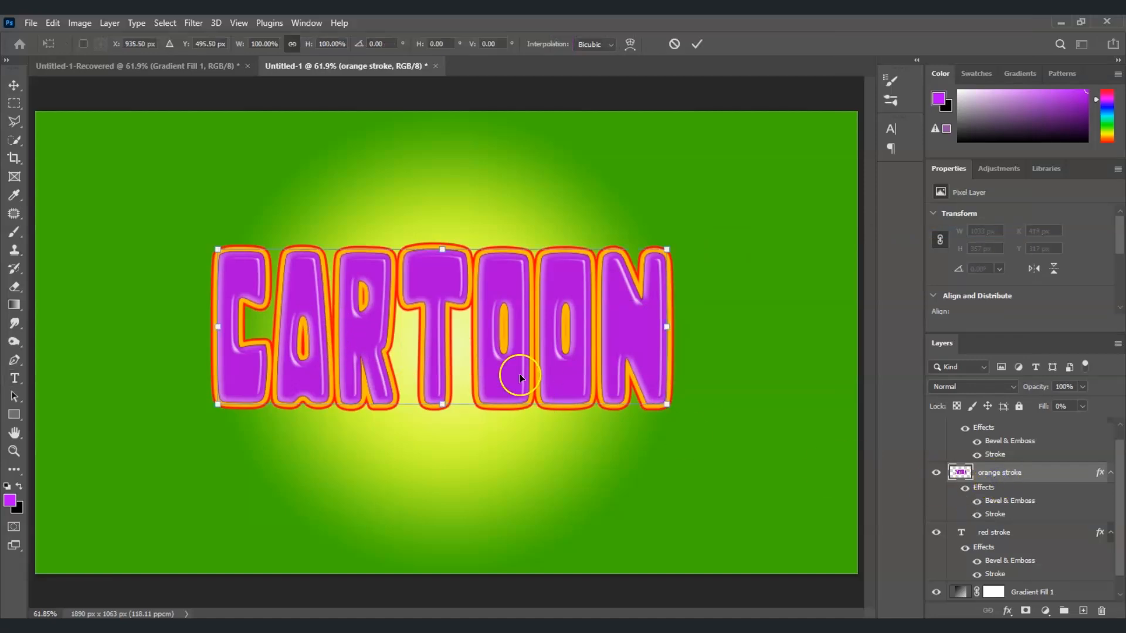
{"action": "right_click", "coordinate": [255, 332]}
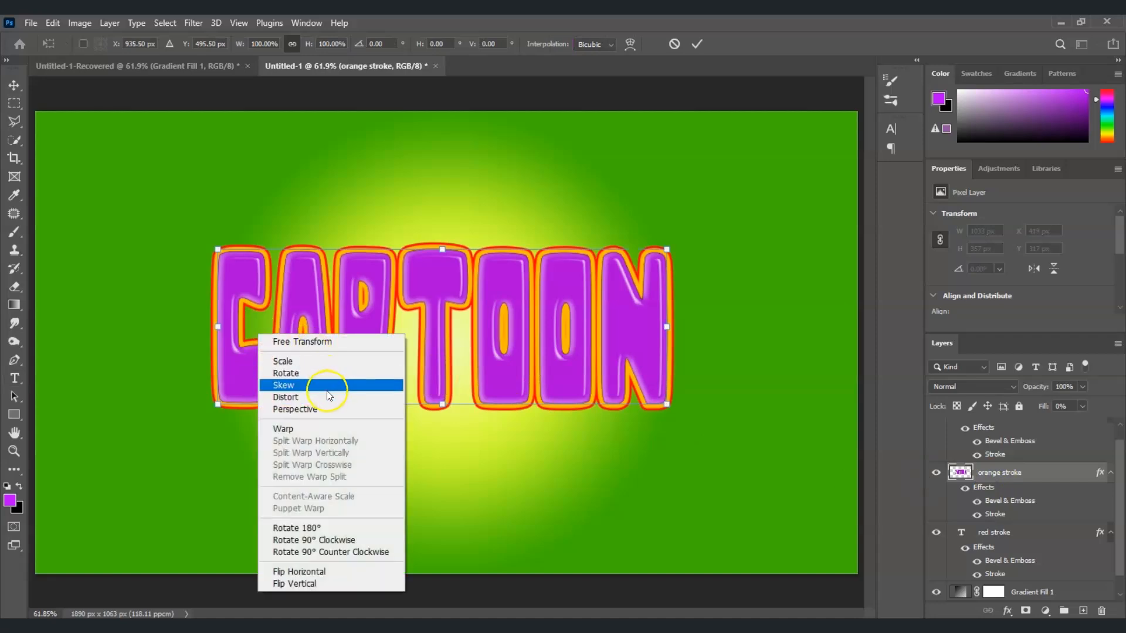
{"action": "left_click", "coordinate": [321, 429]}
{"action": "left_click_drag", "start_coordinate": [242, 309], "coordinate": [284, 323]}
{"action": "left_click_drag", "start_coordinate": [387, 342], "coordinate": [388, 343]}
{"action": "left_click_drag", "start_coordinate": [436, 249], "coordinate": [435, 256]}
{"action": "left_click_drag", "start_coordinate": [498, 402], "coordinate": [549, 352]}
{"action": "left_click_drag", "start_coordinate": [636, 351], "coordinate": [637, 345]}
{"action": "left_click_drag", "start_coordinate": [628, 281], "coordinate": [628, 288]}
{"action": "left_click_drag", "start_coordinate": [244, 341], "coordinate": [248, 340]}
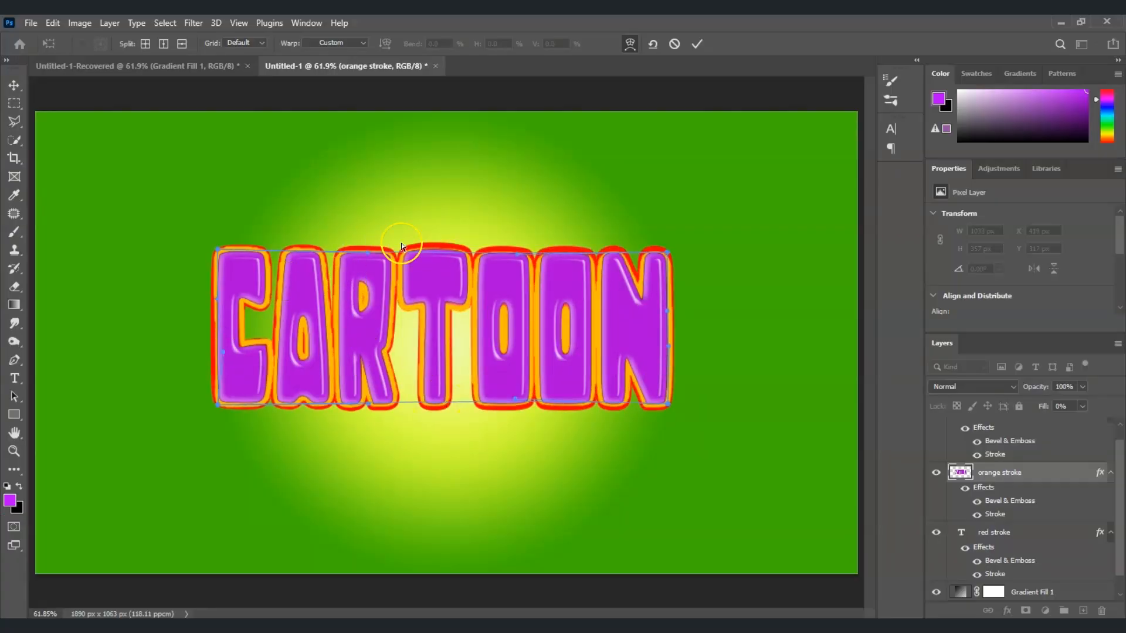
{"action": "key", "text": "Return"}
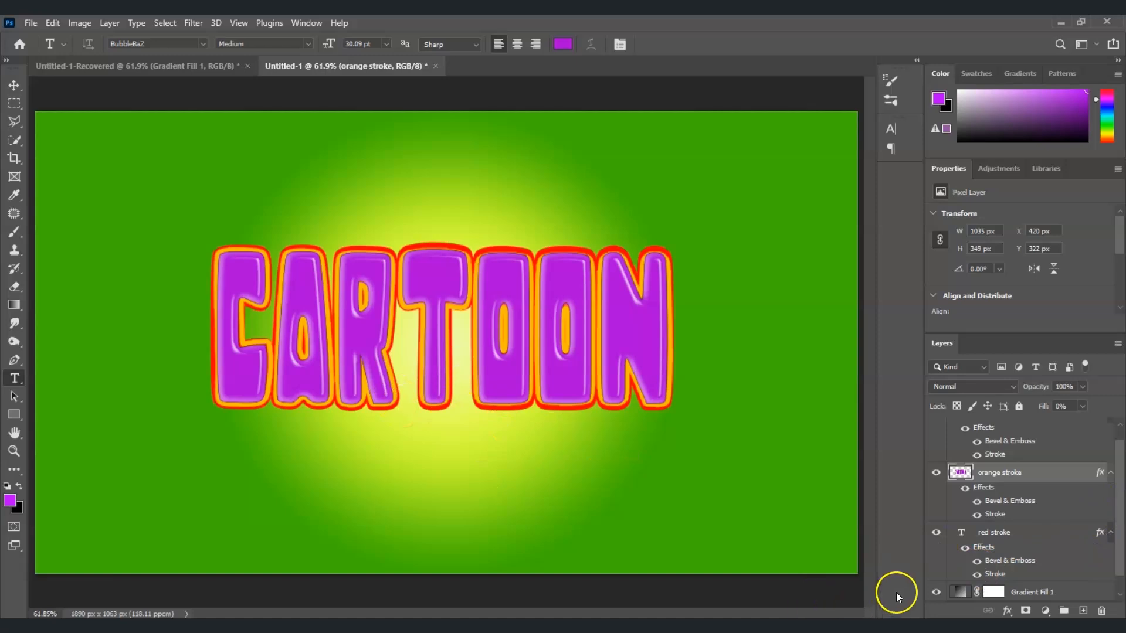
Step: Duplicate the red stroke layer and rename the duplicate as black stroke
{"action": "left_click", "coordinate": [1006, 536]}
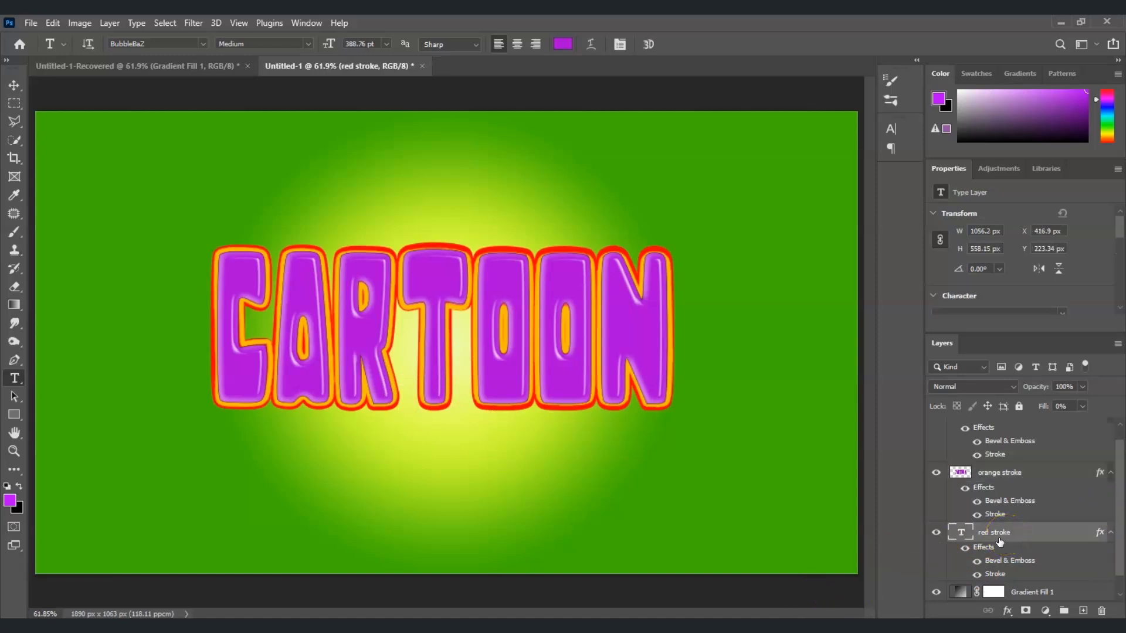
{"action": "key", "text": "ctrl+j"}
{"action": "scroll", "coordinate": [1120, 496], "scroll_direction": "down", "scroll_amount": 1}
{"action": "double_click", "coordinate": [1020, 520]}
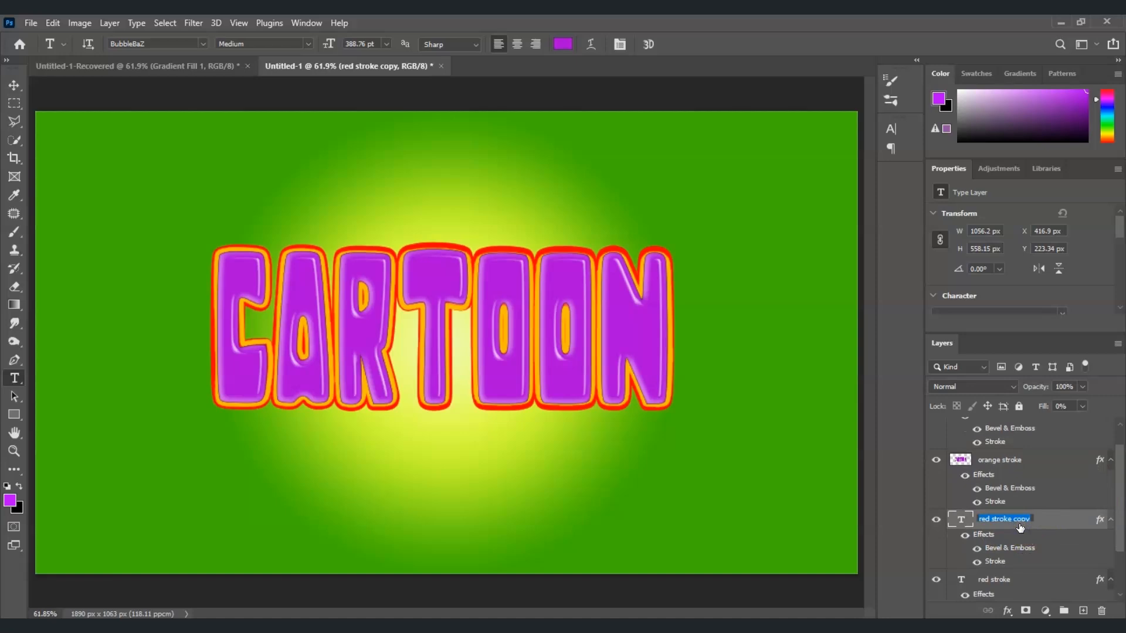
{"action": "type", "text": "vb"}
{"action": "left_click", "coordinate": [1055, 527]}
Step: Place the black stroke layer directly beneath the red stroke layer, above Gradient Fill 1
{"action": "scroll", "coordinate": [1059, 527], "scroll_direction": "down", "scroll_amount": 4}
{"action": "left_click", "coordinate": [1000, 466]}
{"action": "left_click_drag", "start_coordinate": [1012, 465], "coordinate": [1017, 560]}
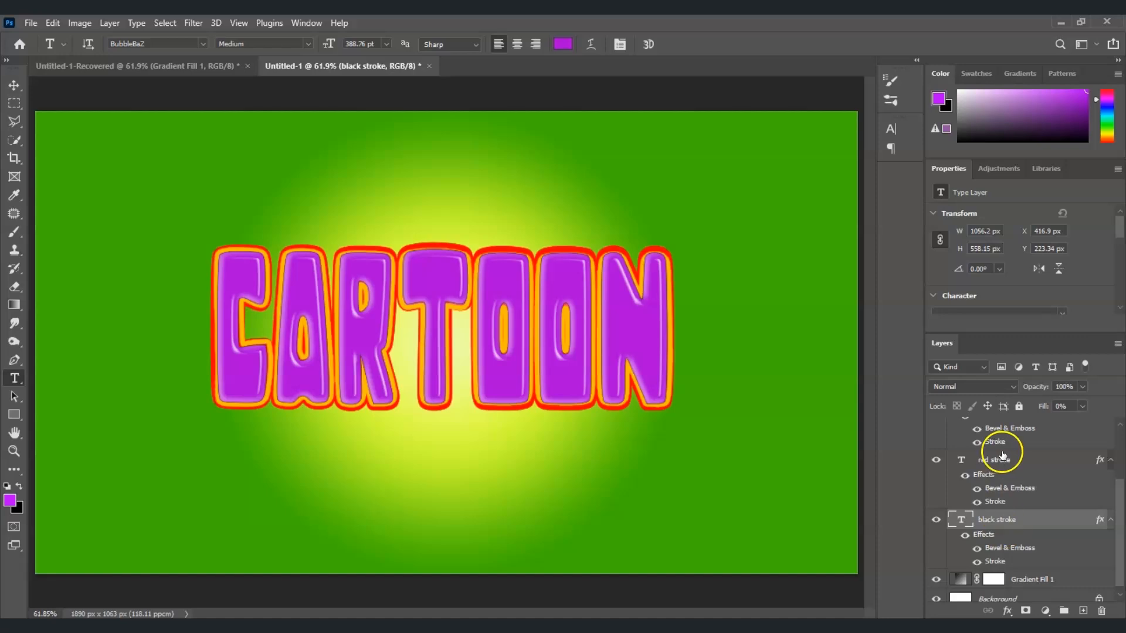
Step: Open the layer style of the black stroke layer and change its stroke color to black 000000
{"action": "right_click", "coordinate": [1041, 521]}
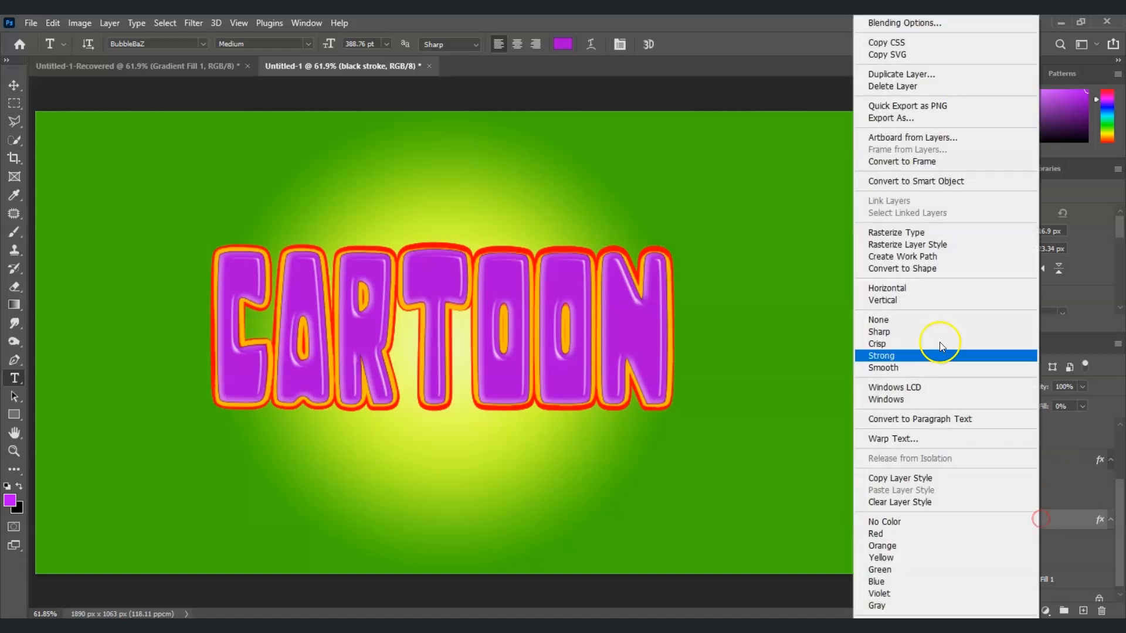
{"action": "left_click", "coordinate": [916, 24]}
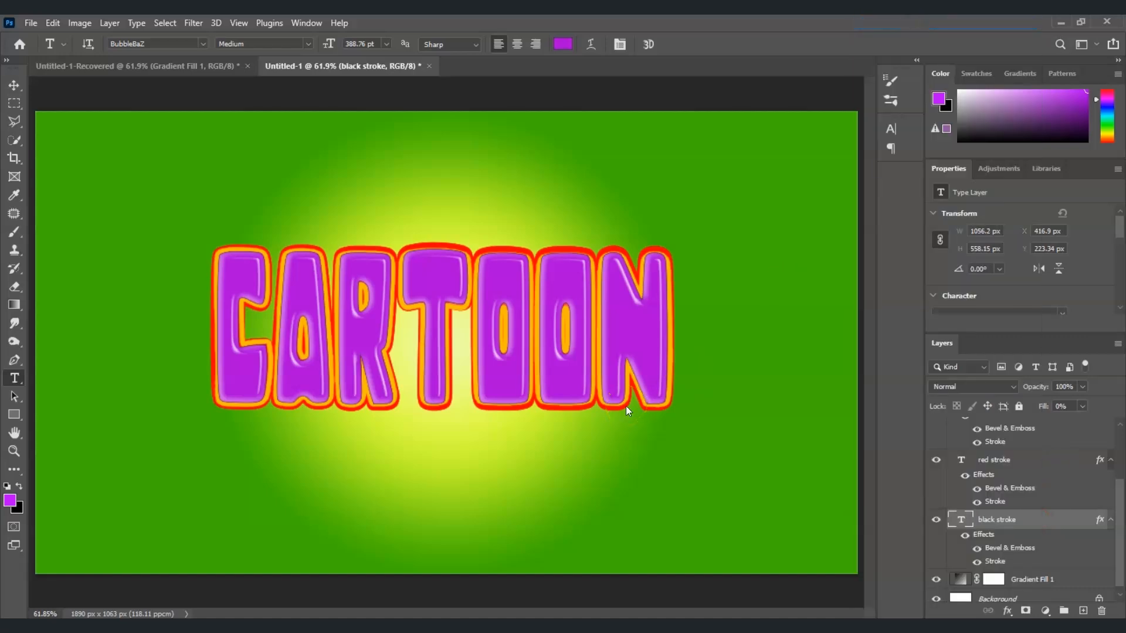
{"action": "left_click", "coordinate": [606, 258]}
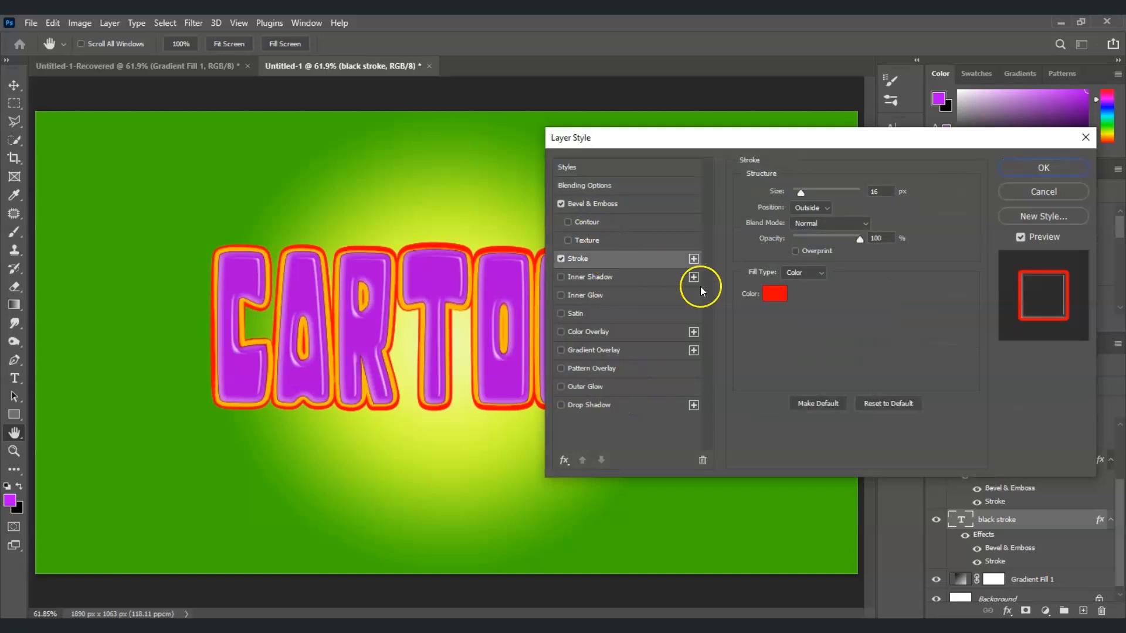
{"action": "left_click", "coordinate": [774, 294]}
{"action": "left_click_drag", "start_coordinate": [226, 373], "coordinate": [230, 457]}
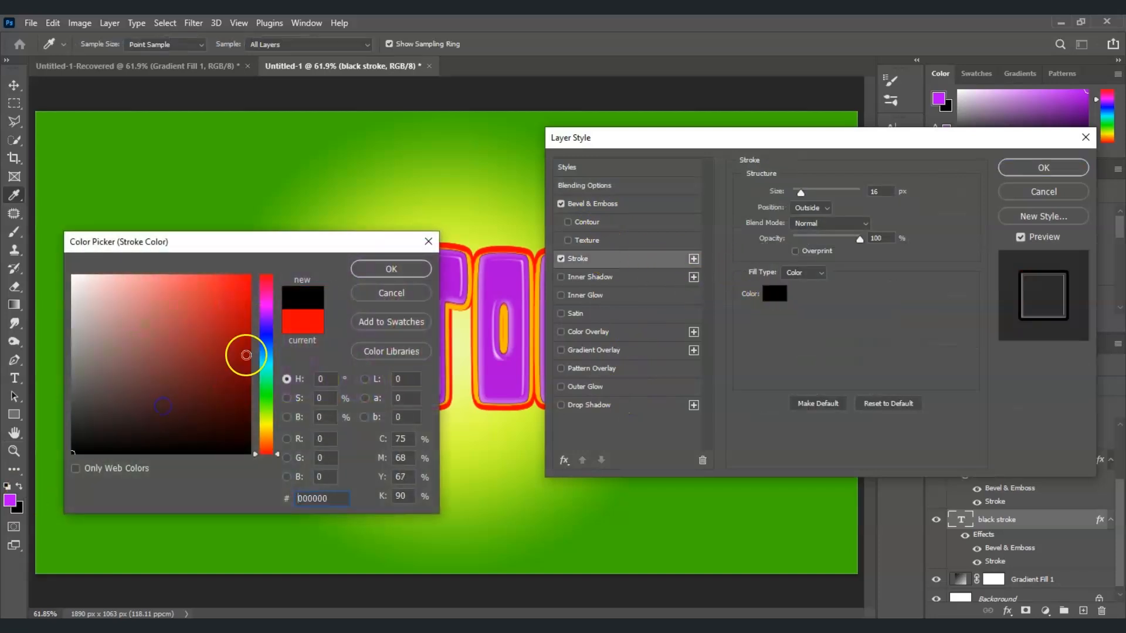
{"action": "left_click", "coordinate": [389, 266]}
Step: Set the black stroke's size to 20 px and apply the layer style
{"action": "left_click_drag", "start_coordinate": [878, 194], "coordinate": [835, 194]}
{"action": "key", "text": "Up"}
{"action": "key", "text": "Up"}
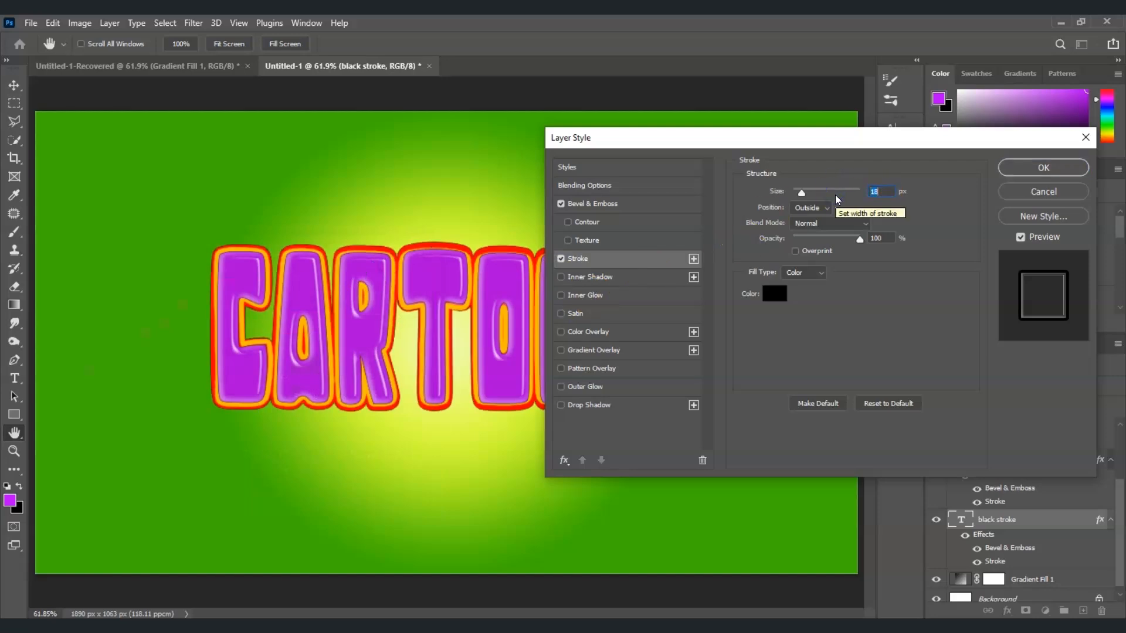
{"action": "key", "text": "Up"}
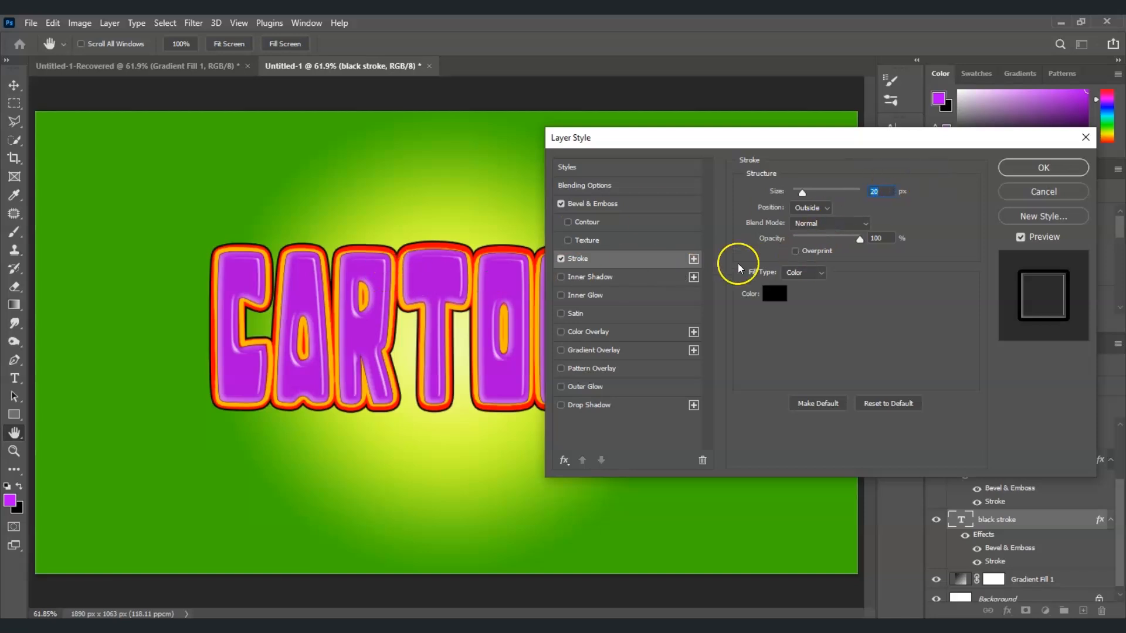
{"action": "left_click", "coordinate": [1071, 168]}
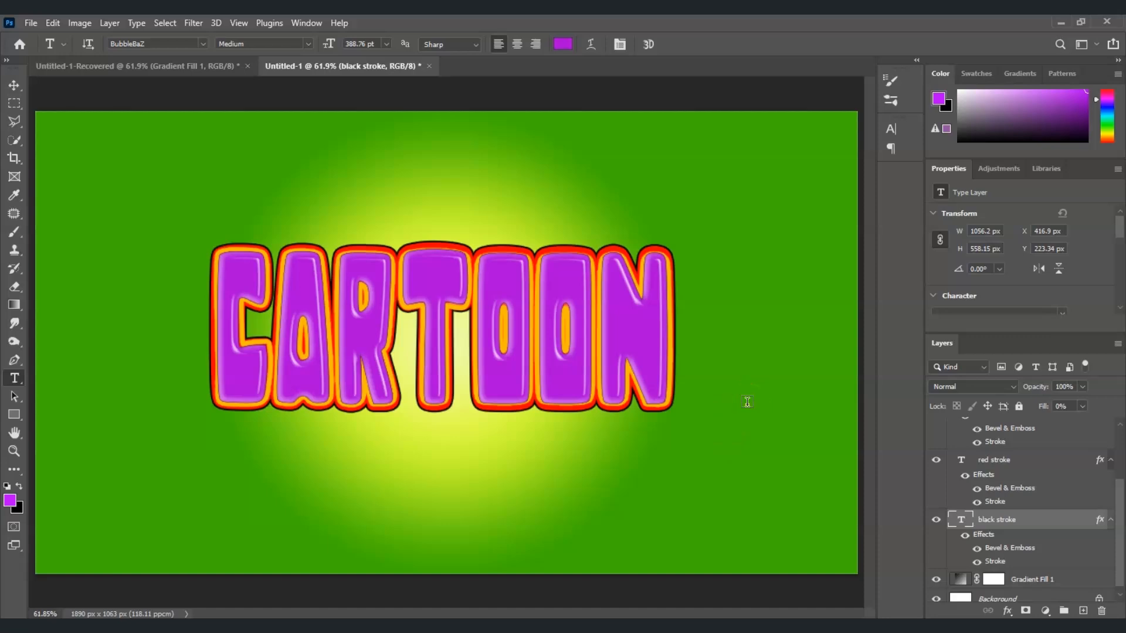
Step: Reopen the black stroke layer's style and add a drop shadow colored black 000000
{"action": "right_click", "coordinate": [1029, 531]}
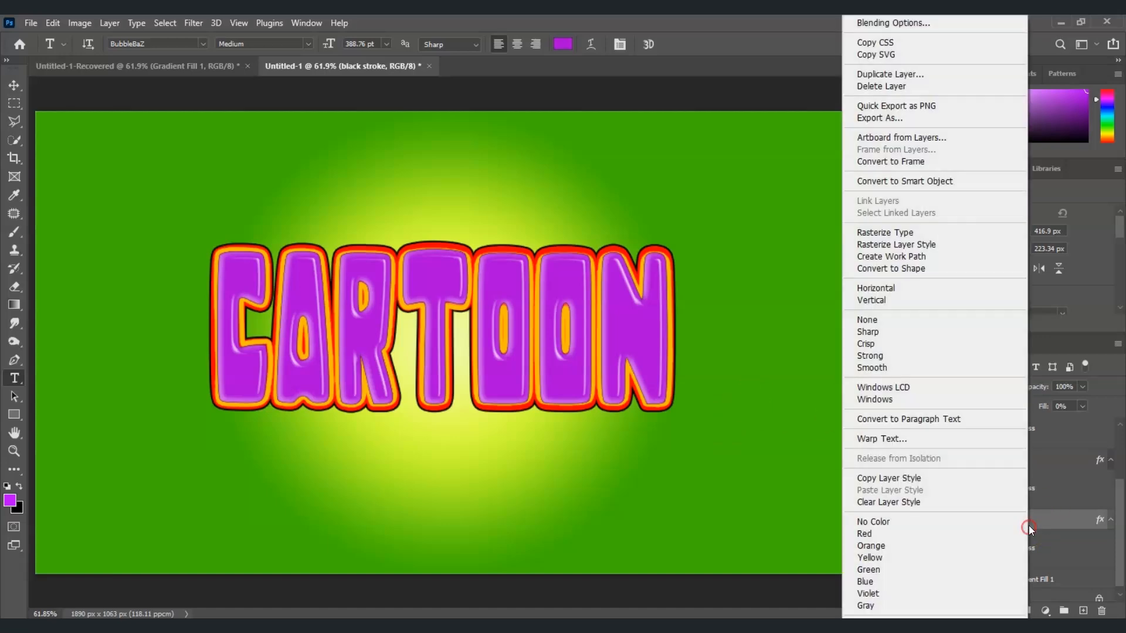
{"action": "left_click", "coordinate": [953, 22]}
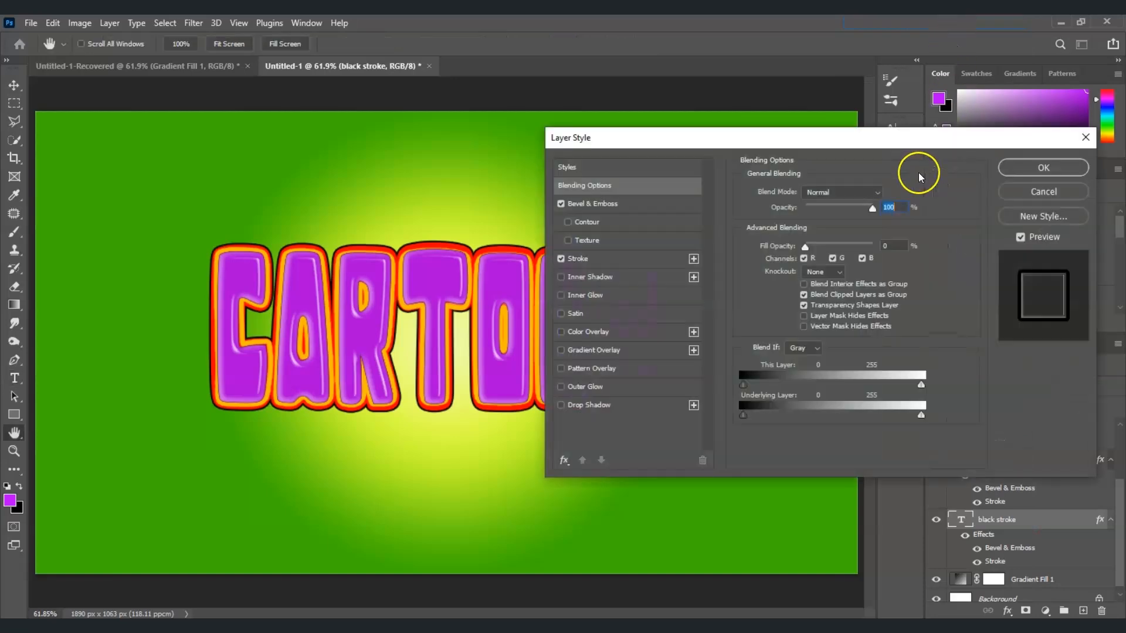
{"action": "left_click", "coordinate": [560, 405]}
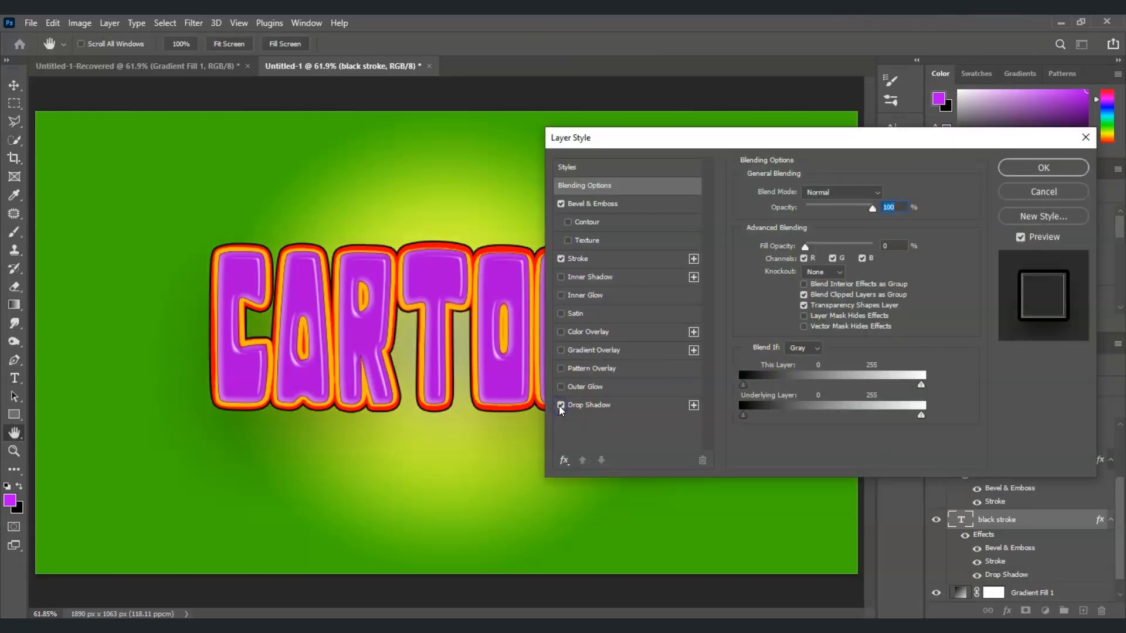
{"action": "left_click", "coordinate": [597, 409]}
{"action": "left_click_drag", "start_coordinate": [800, 143], "coordinate": [846, 150]}
{"action": "left_click", "coordinate": [930, 200]}
{"action": "type", "text": "4b3720"}
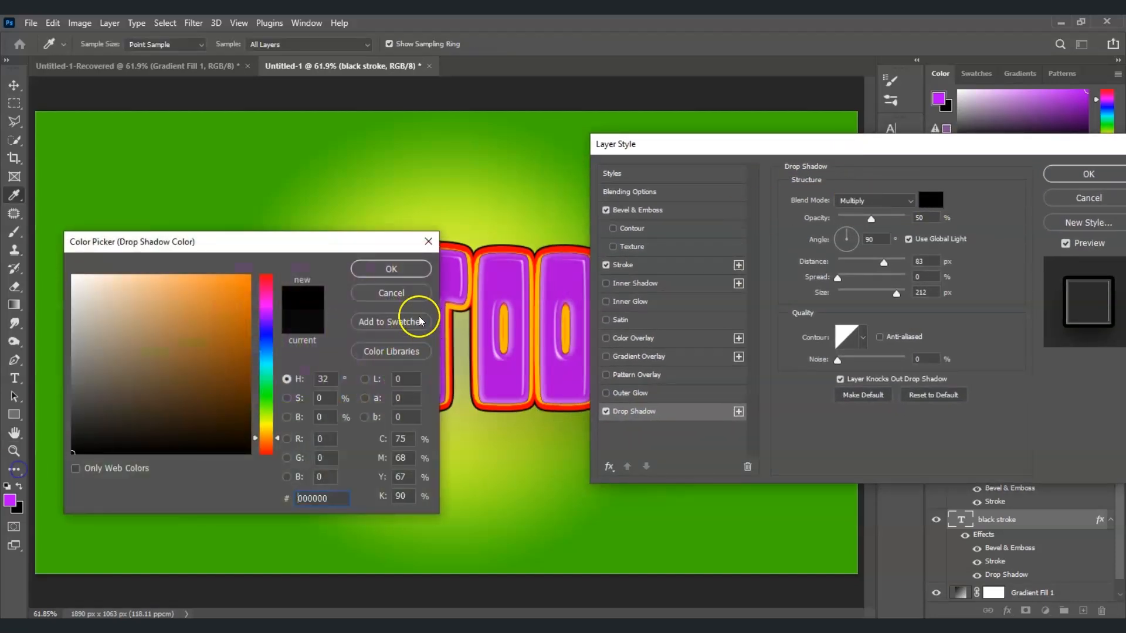
{"action": "left_click", "coordinate": [390, 267]}
Step: Set the drop shadow's size to 120 px and its opacity to 80%
{"action": "left_click_drag", "start_coordinate": [884, 263], "coordinate": [871, 298]}
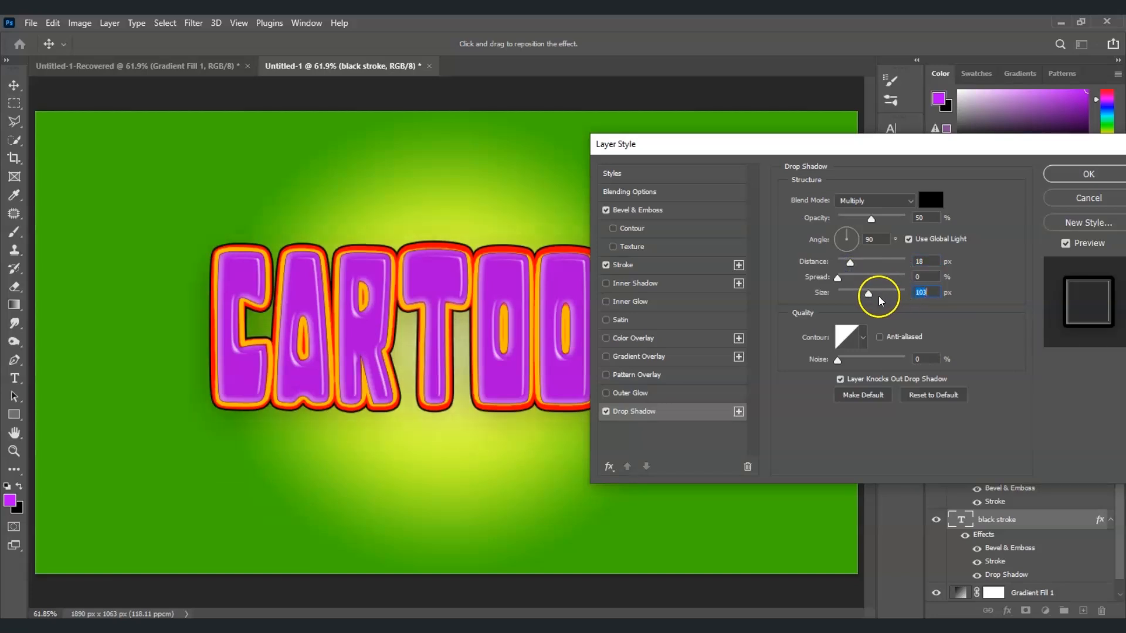
{"action": "type", "text": "120"}
{"action": "left_click_drag", "start_coordinate": [872, 221], "coordinate": [898, 230]}
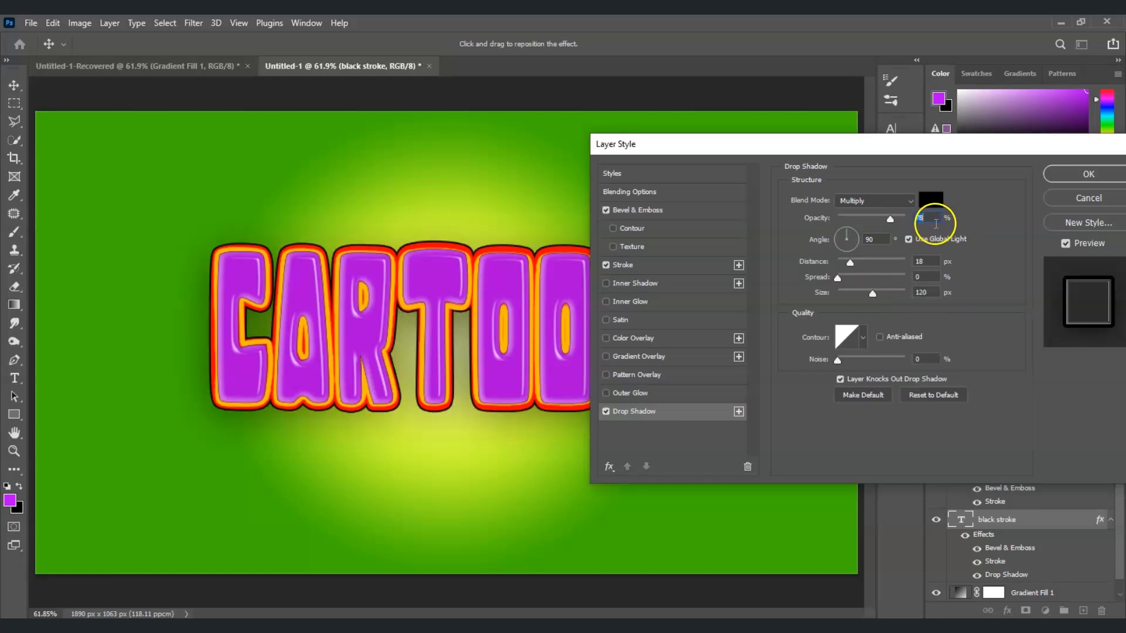
{"action": "type", "text": "80"}
Step: Set the drop shadow's distance to 20 px and apply the layer style
{"action": "left_click", "coordinate": [972, 321]}
{"action": "left_click_drag", "start_coordinate": [850, 262], "coordinate": [852, 264]}
{"action": "type", "text": "20"}
{"action": "left_click", "coordinate": [1000, 344]}
{"action": "left_click_drag", "start_coordinate": [721, 143], "coordinate": [829, 197]}
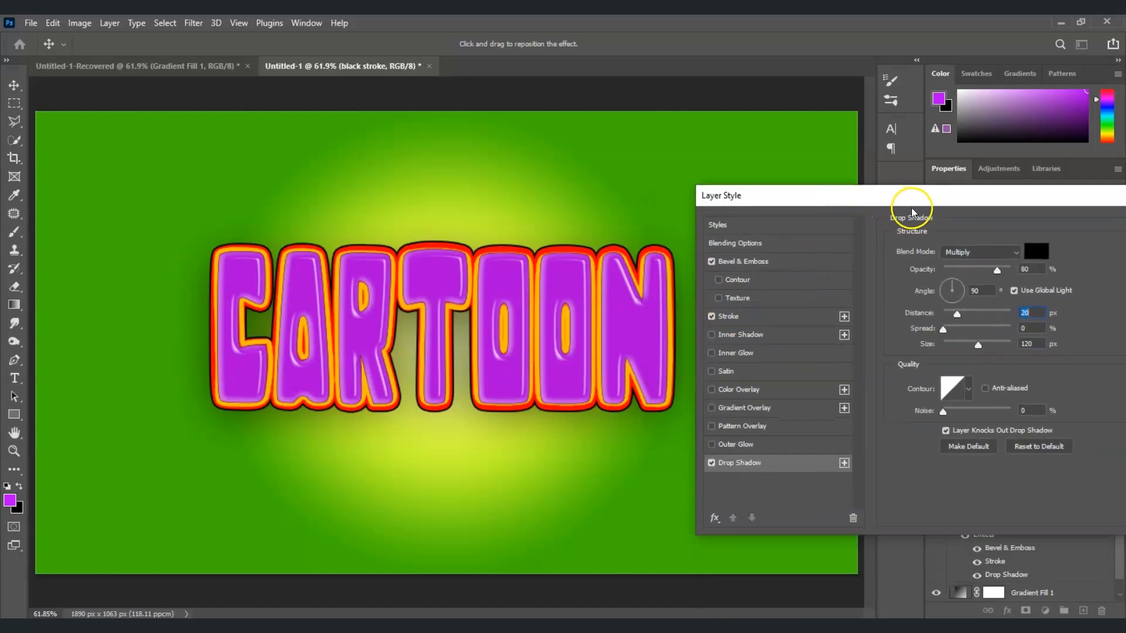
{"action": "left_click_drag", "start_coordinate": [918, 200], "coordinate": [744, 181]}
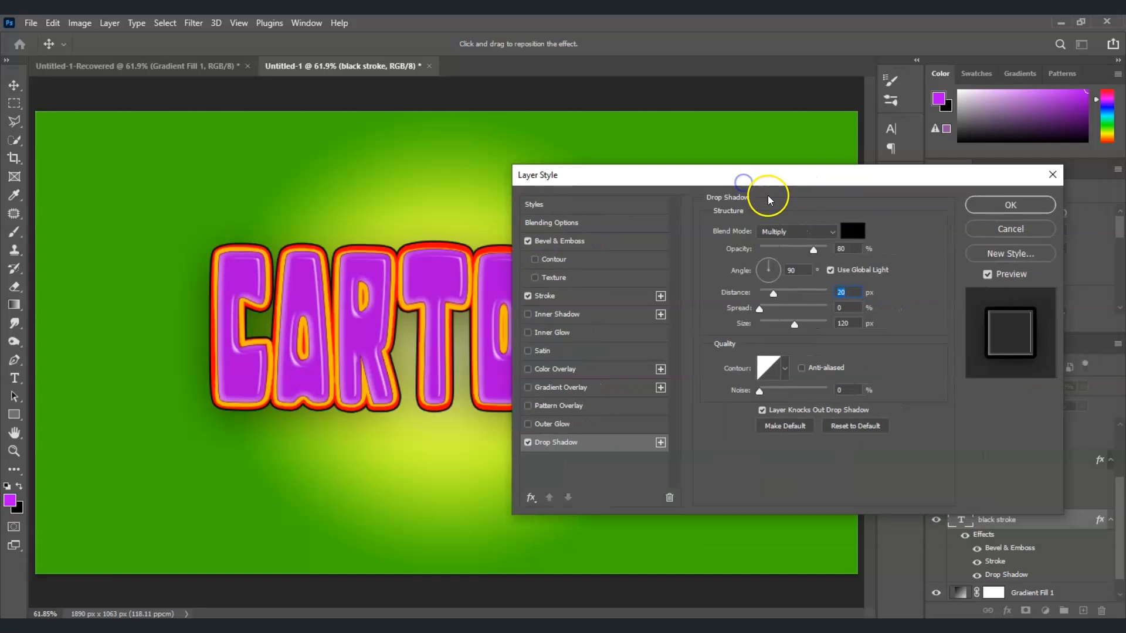
{"action": "left_click", "coordinate": [999, 207]}
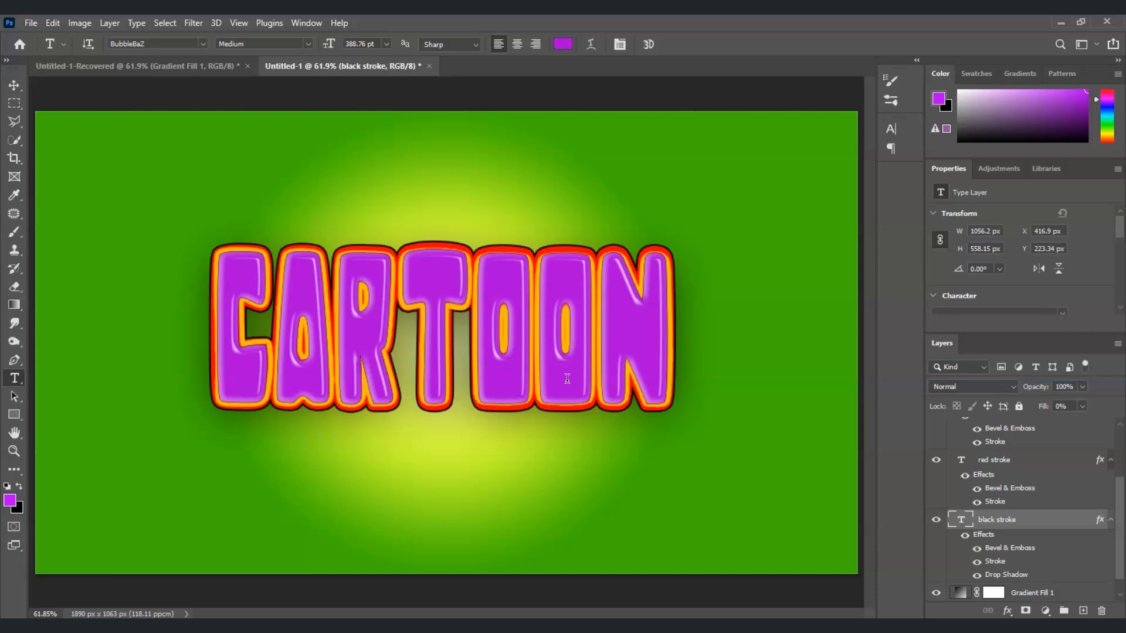
{"action": "left_click", "coordinate": [239, 465]}
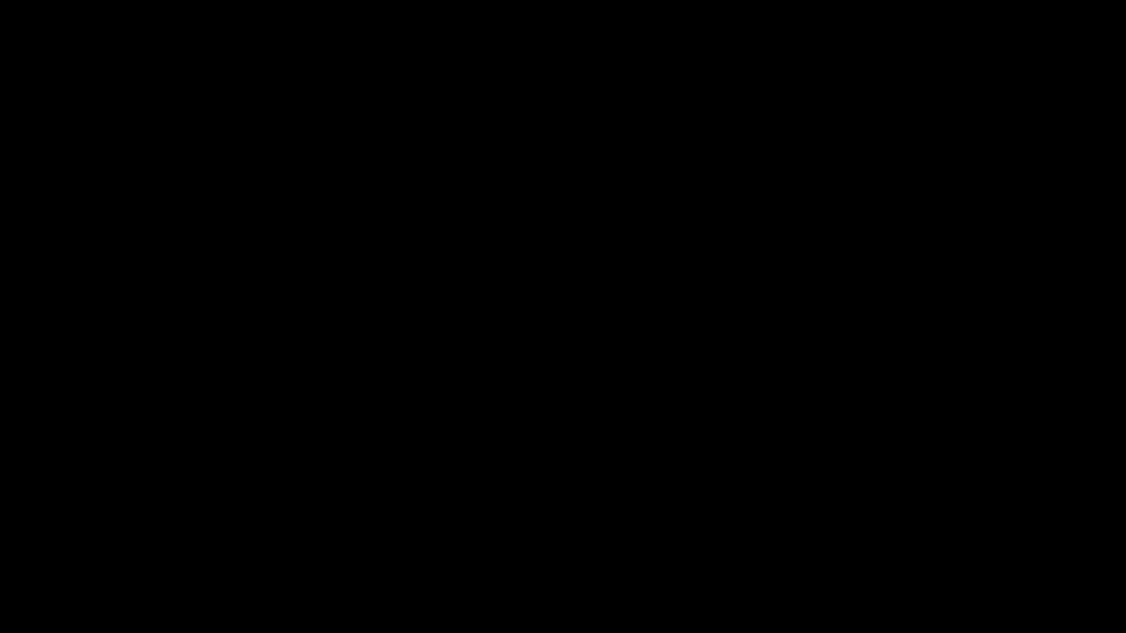